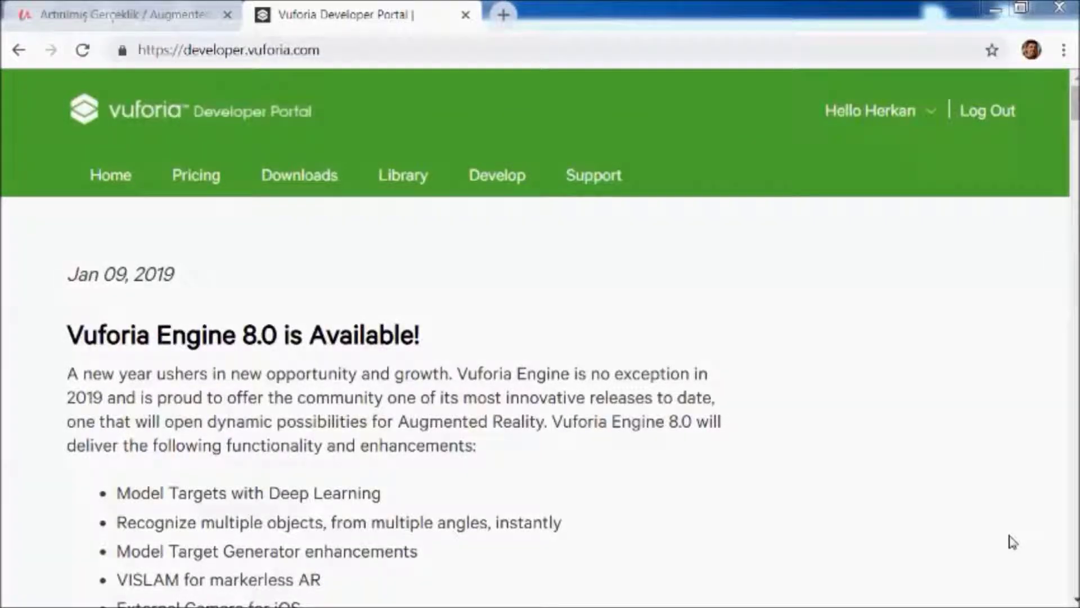
Go to the License Manager and start a new free development license key.
click(504, 183)
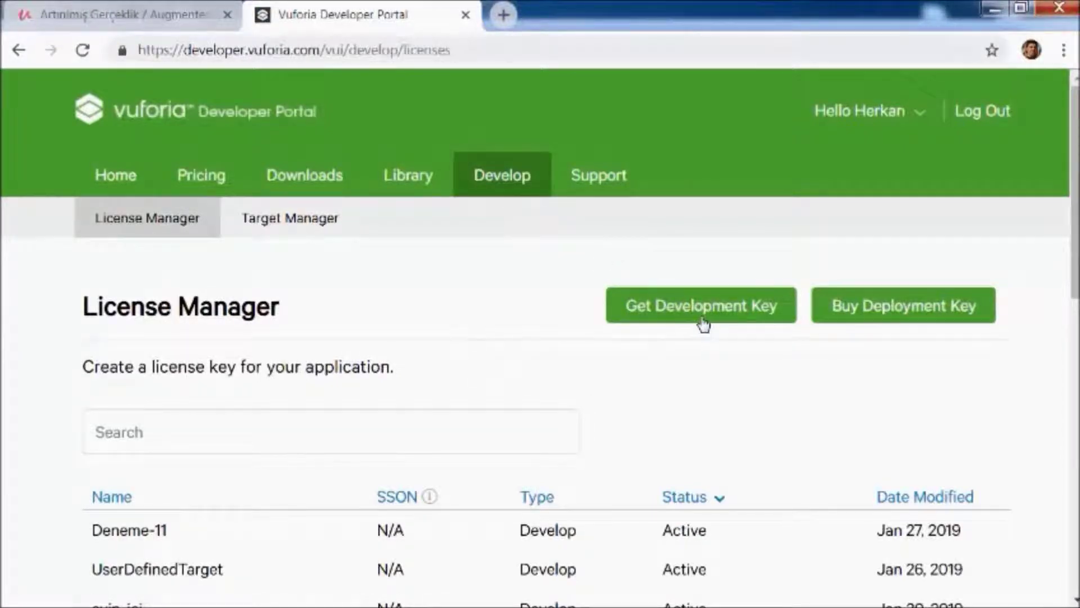
click(718, 324)
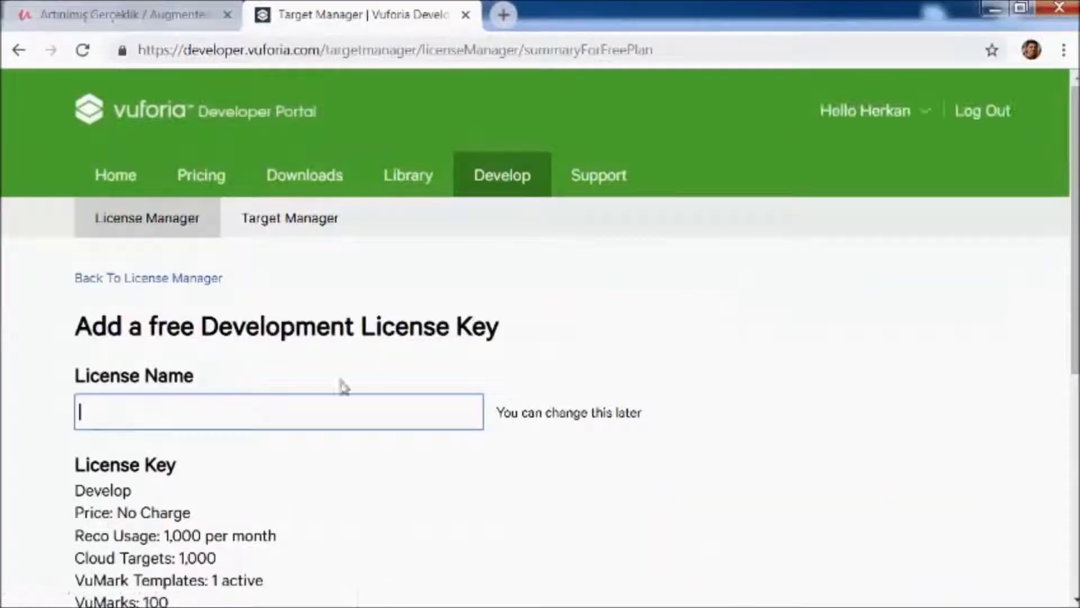
Name the new development license 'Deneme-1', accept the agreement terms, and submit it.
text(Denem)
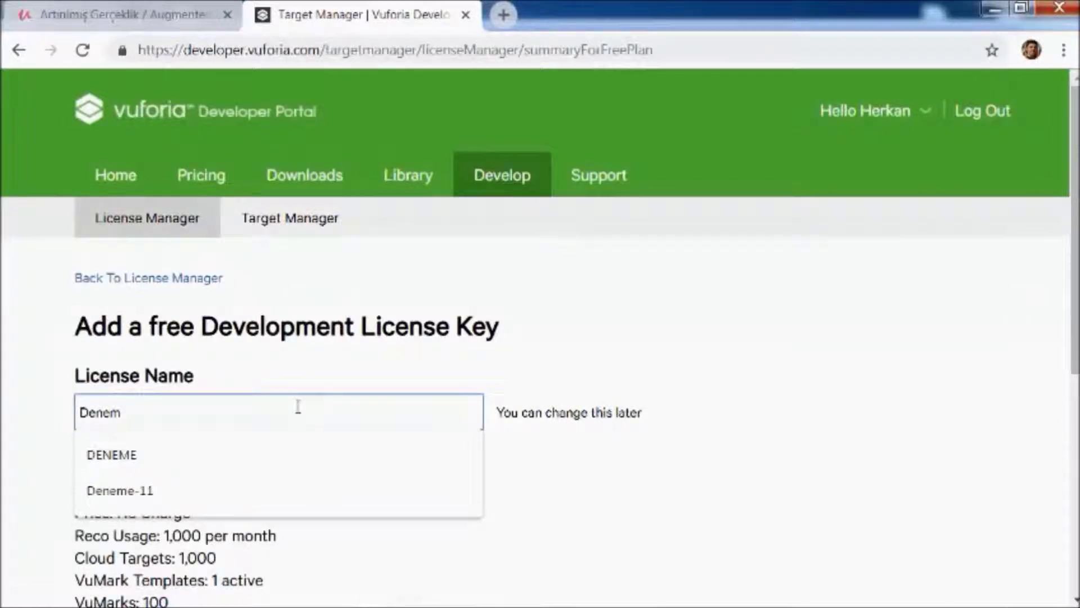
text(1)
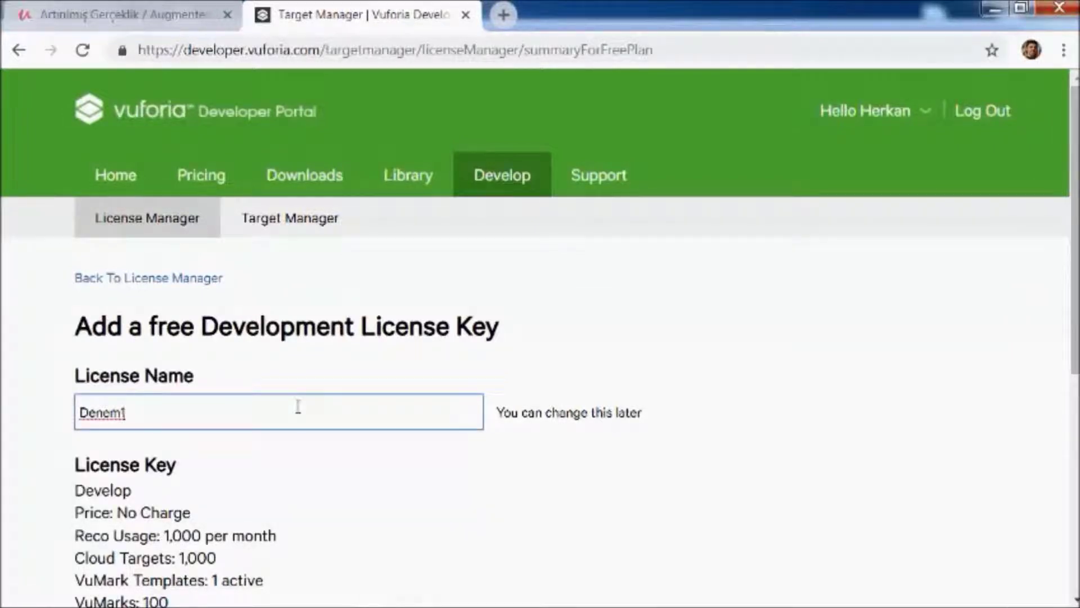
key(BackSpace)
text(e*)
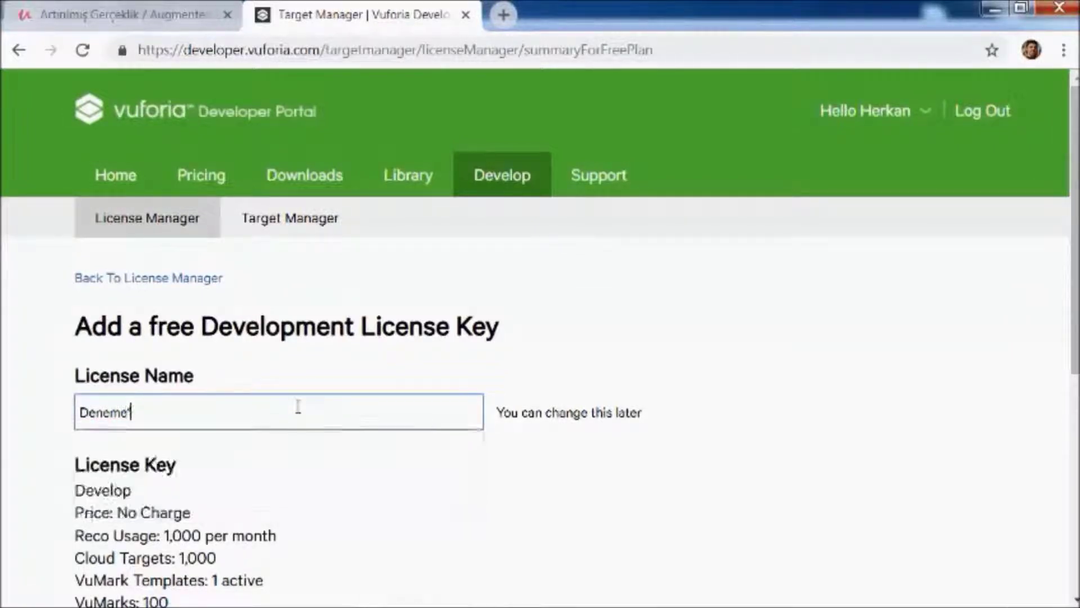
key(BackSpace)
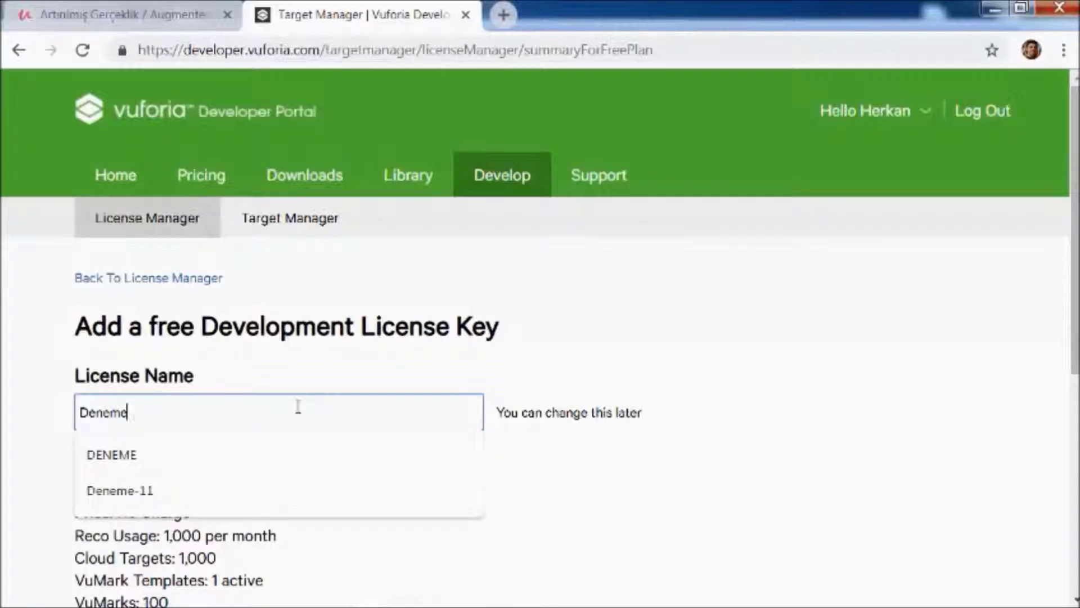
text(-1)
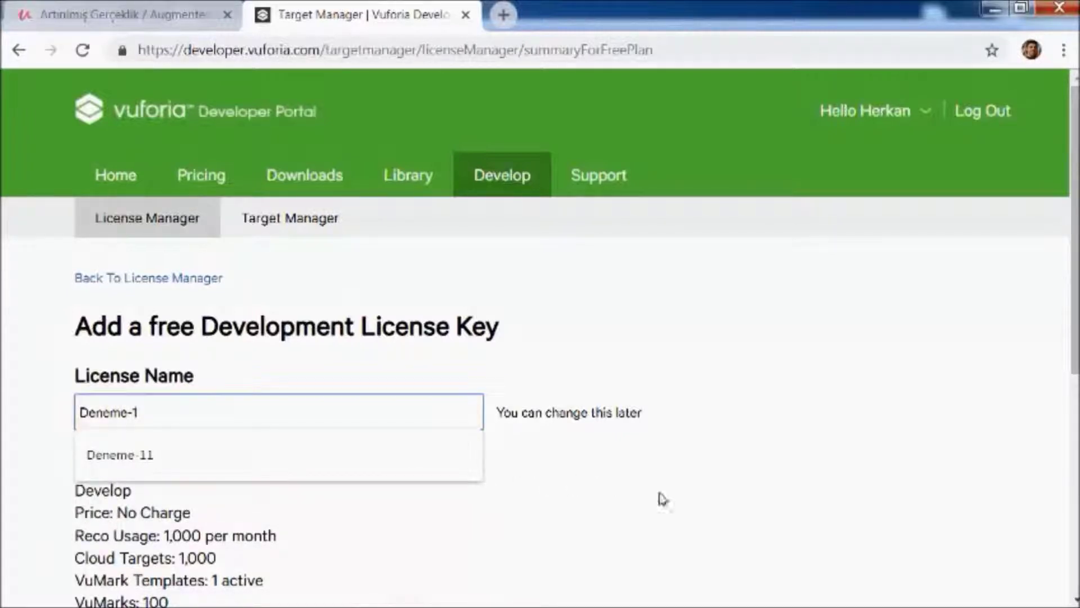
click(678, 508)
scroll(677, 508, down, 7)
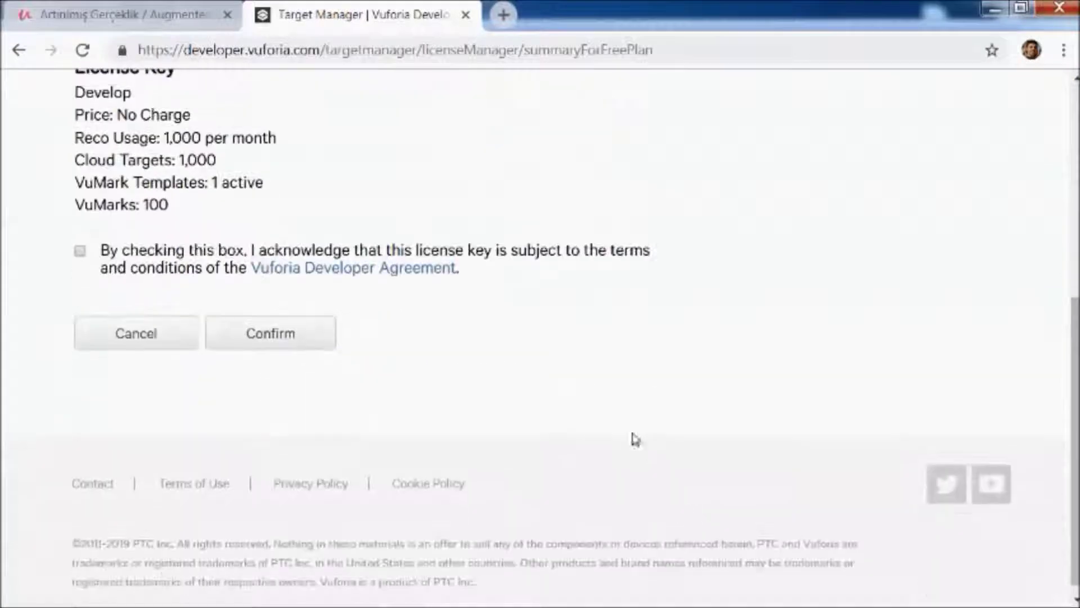
scroll(585, 434, up, 2)
scroll(586, 433, up, 2)
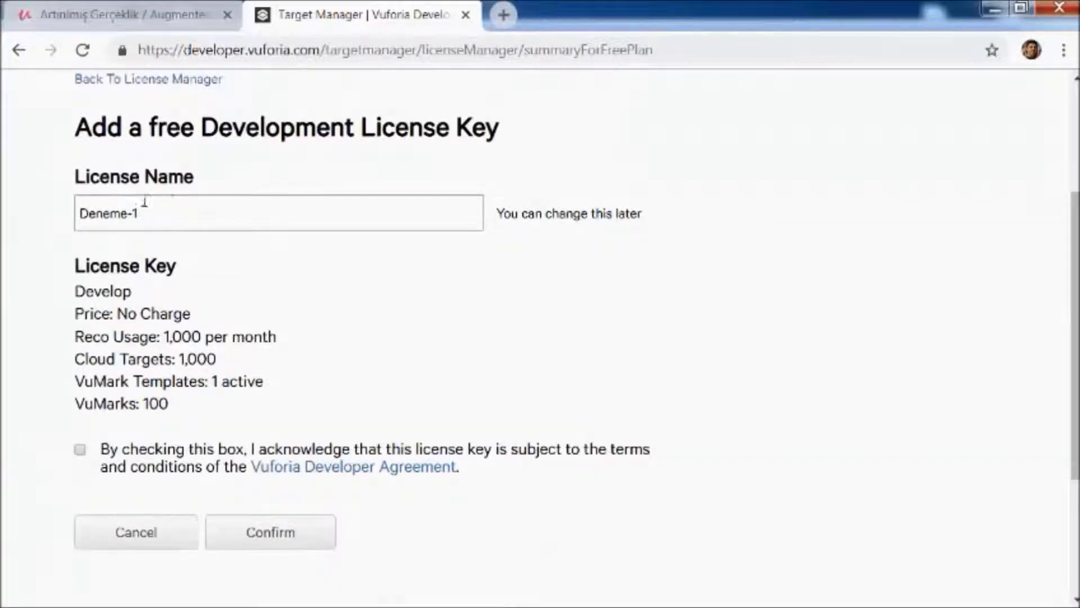
click(80, 449)
click(279, 539)
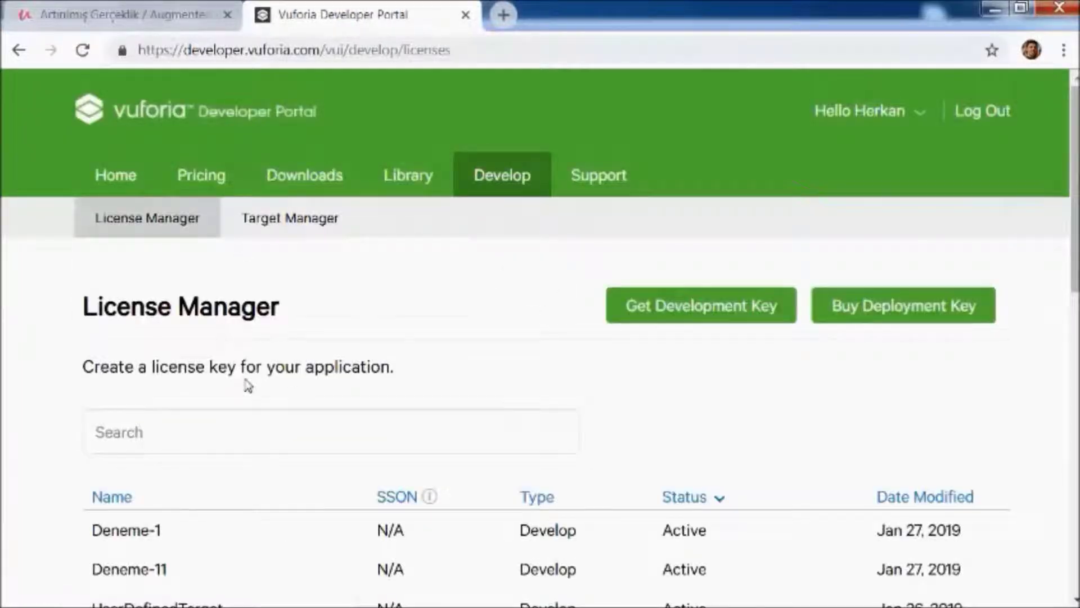
Open the Deneme-1 license details and select its full license key text.
scroll(195, 357, down, 3)
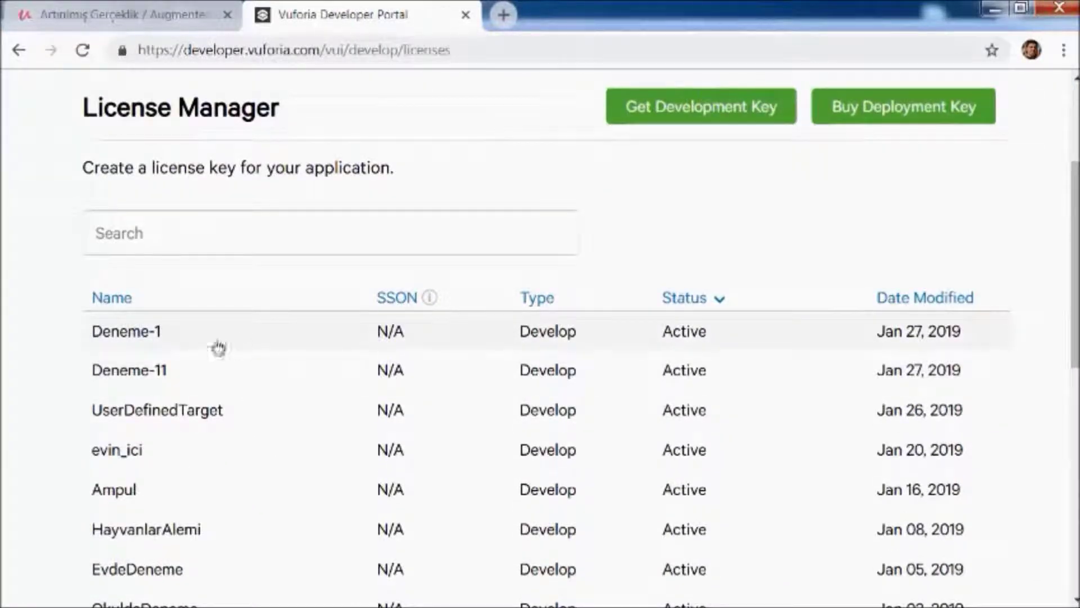
click(136, 338)
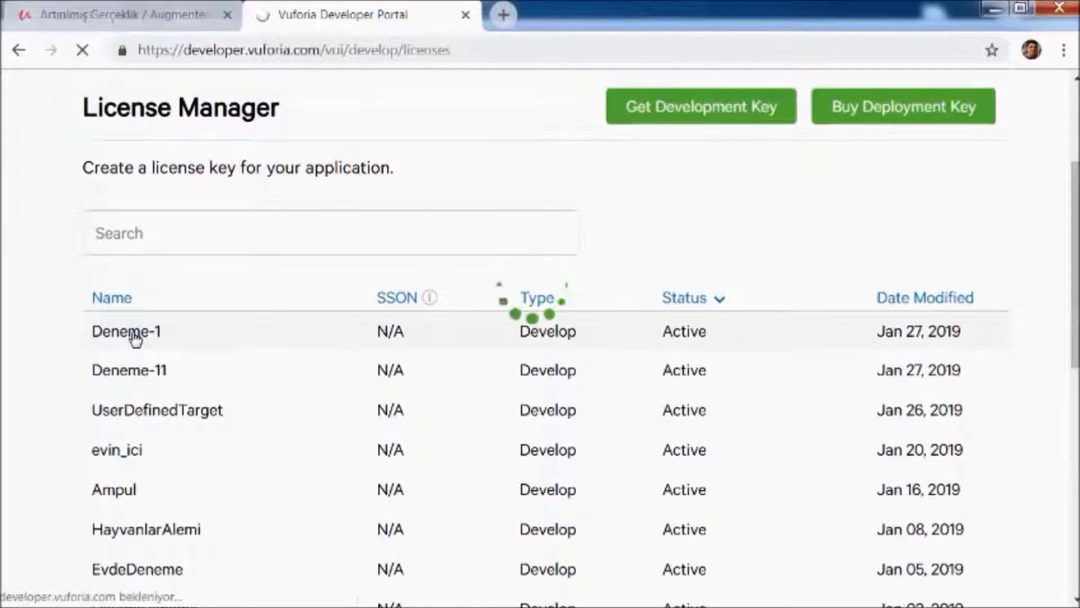
scroll(251, 421, down, 2)
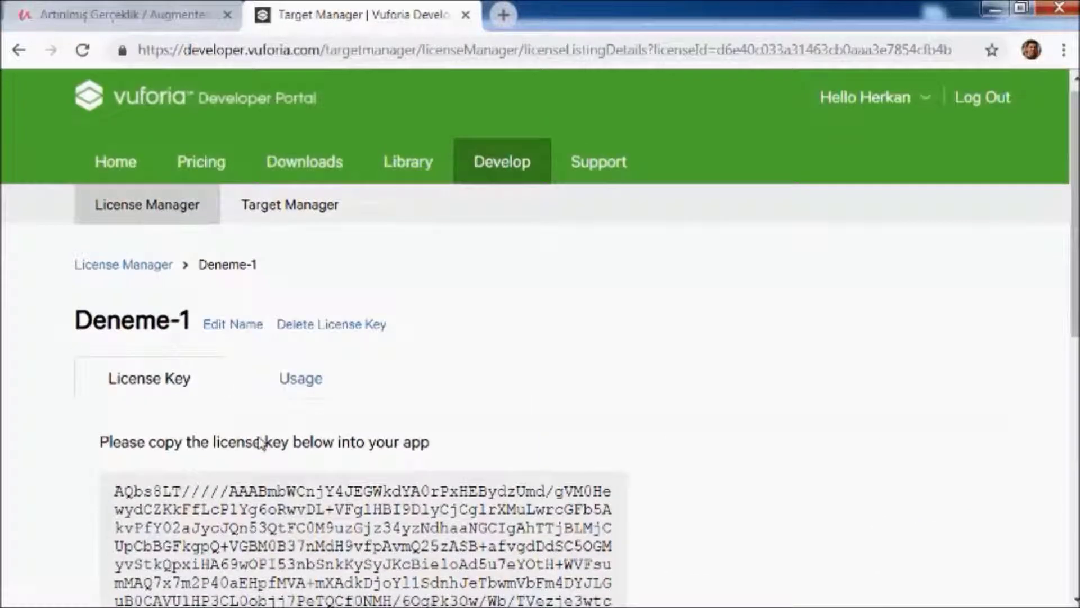
mouse_move(114, 403)
mouse_down()
mouse_move(140, 405)
mouse_move(307, 514)
mouse_move(309, 538)
mouse_up()
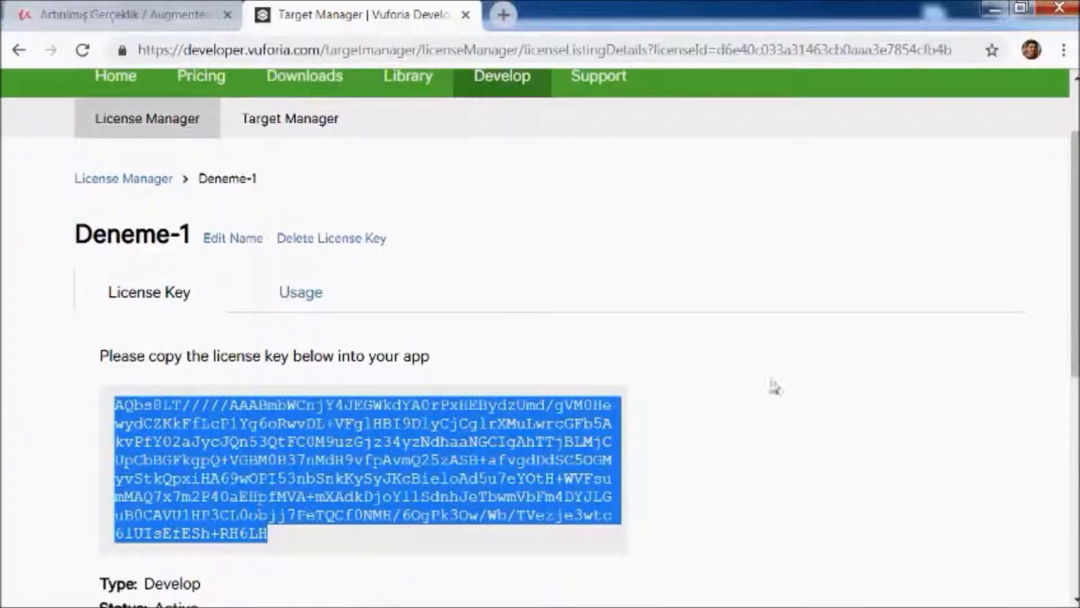
click(803, 486)
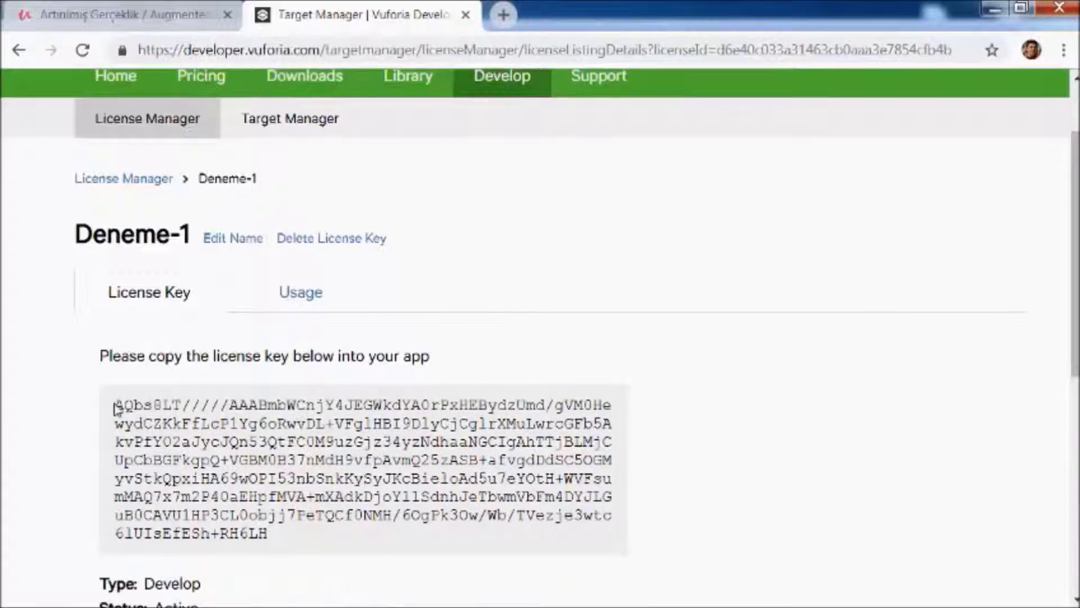
drag(116, 405, 277, 534)
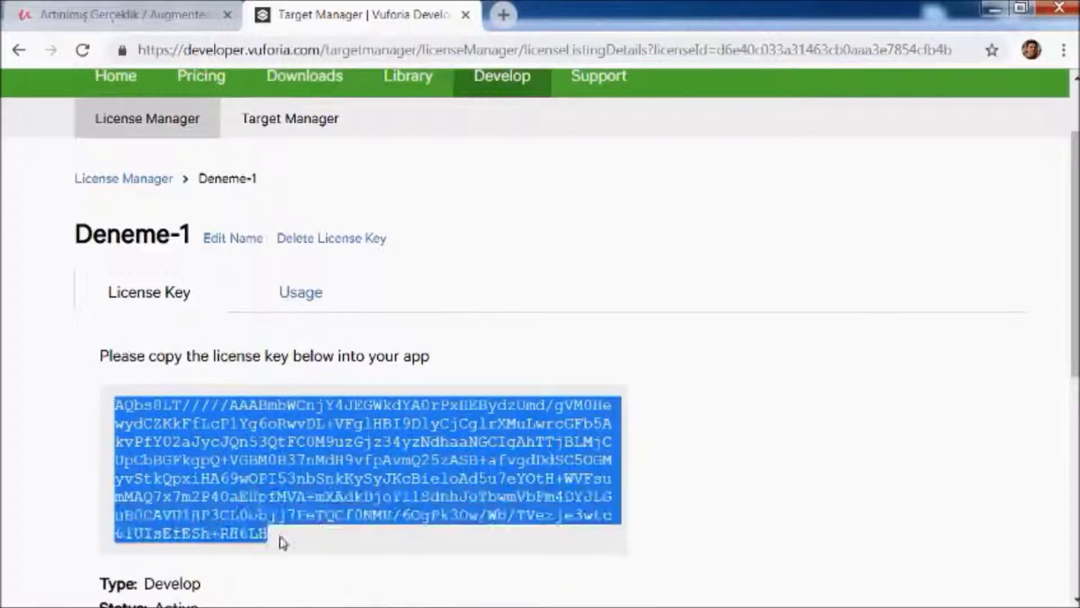
click(957, 409)
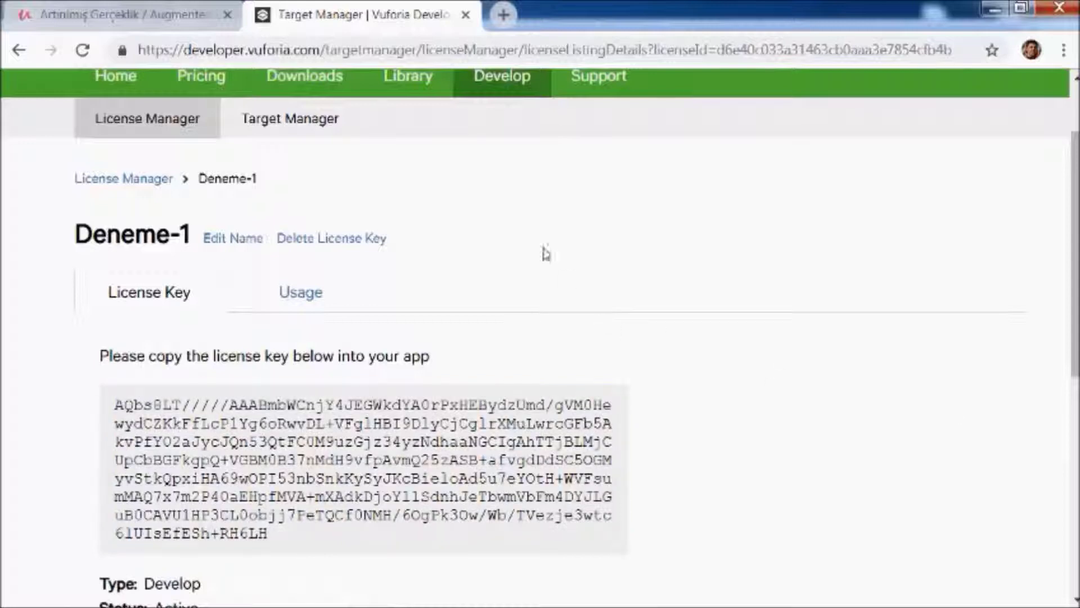
scroll(453, 167, up, 3)
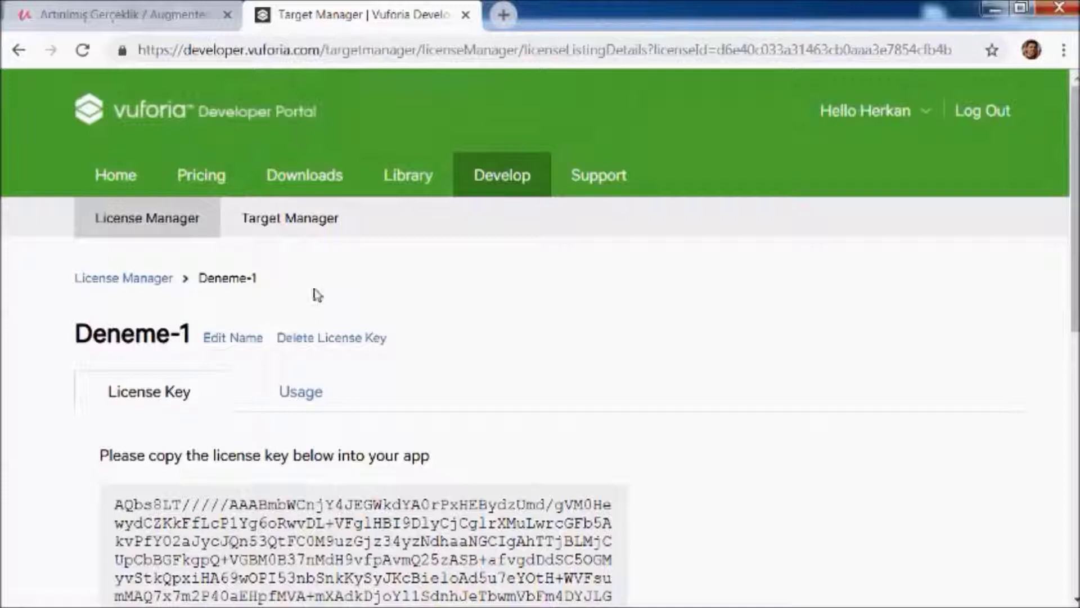
In Target Manager, create a Device database 'Deneme-1-database' and open it.
click(303, 228)
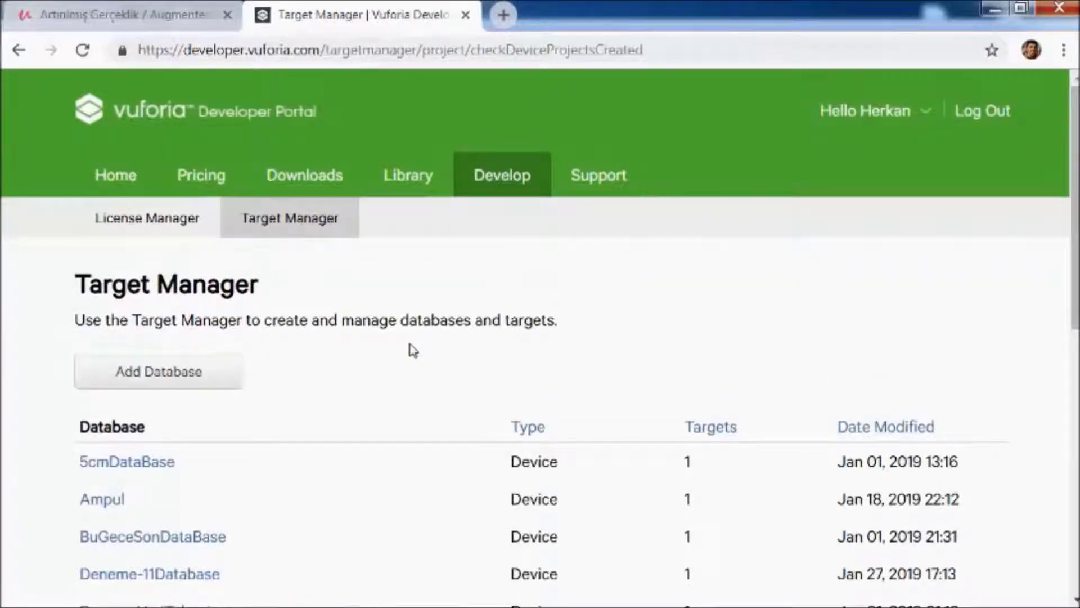
click(168, 381)
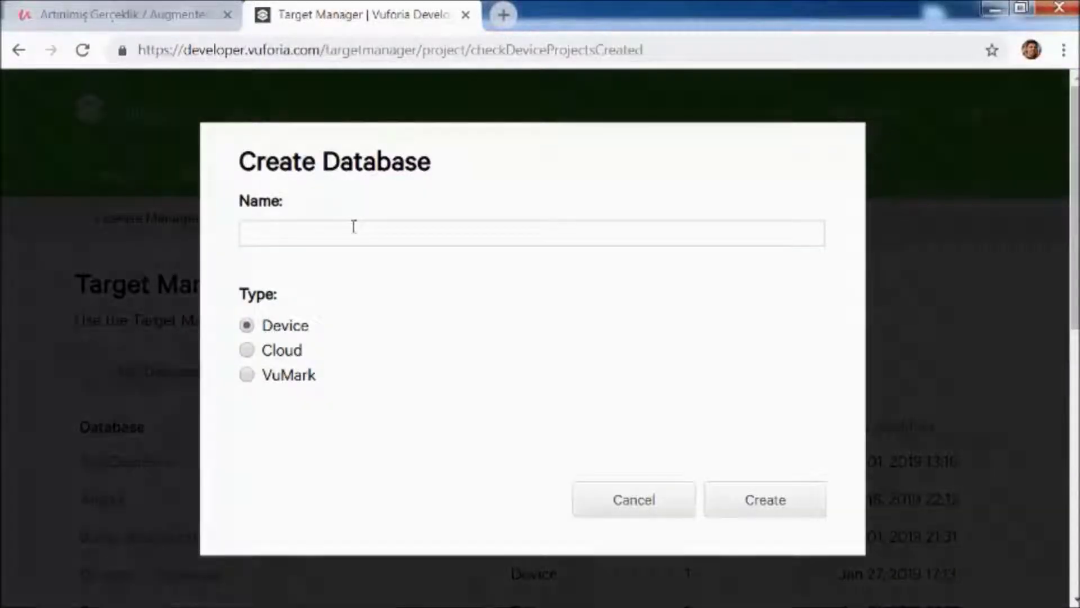
click(354, 227)
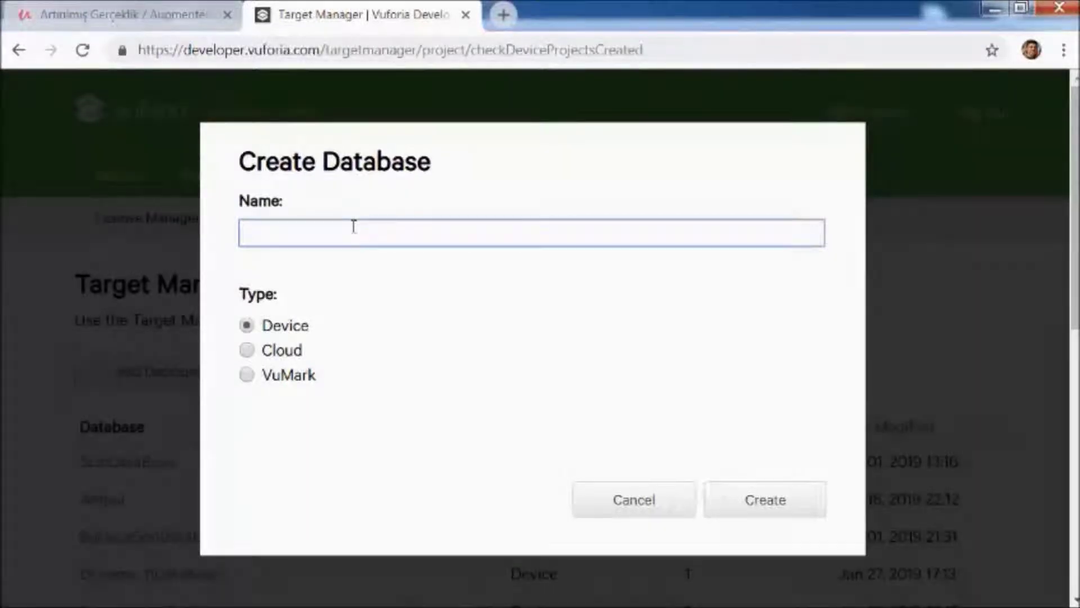
text(Deneme-1-database)
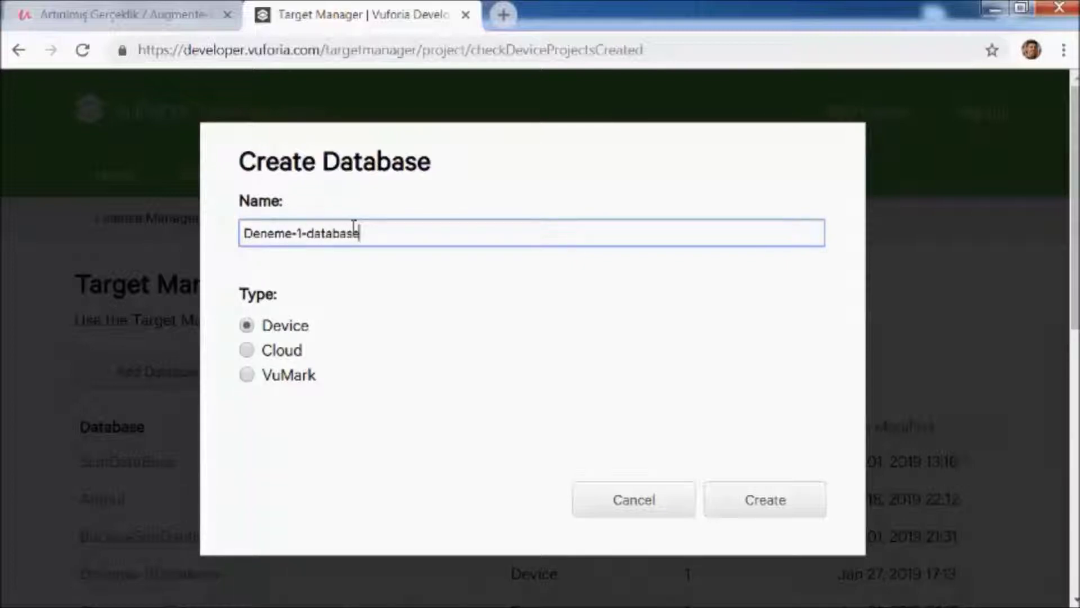
click(756, 506)
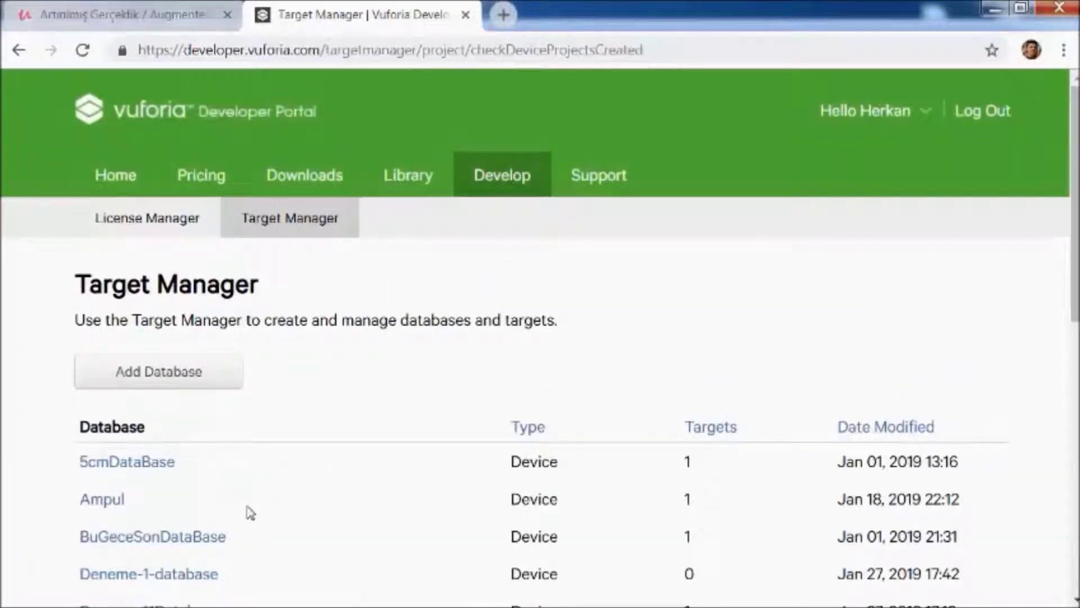
click(191, 577)
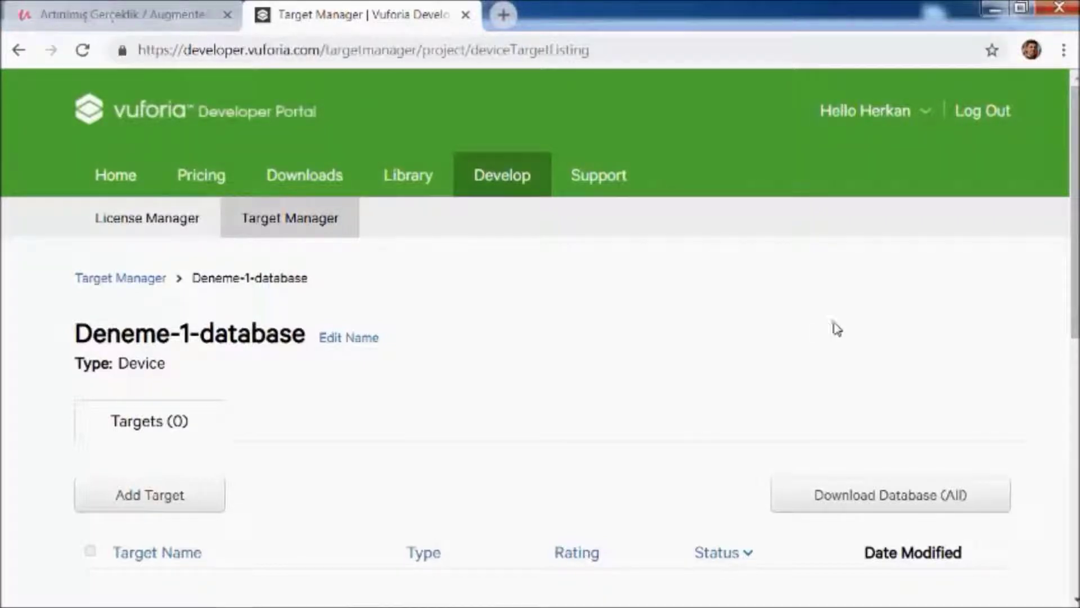
Scroll down to Deneme-1-database's empty target list.
scroll(836, 329, down, 3)
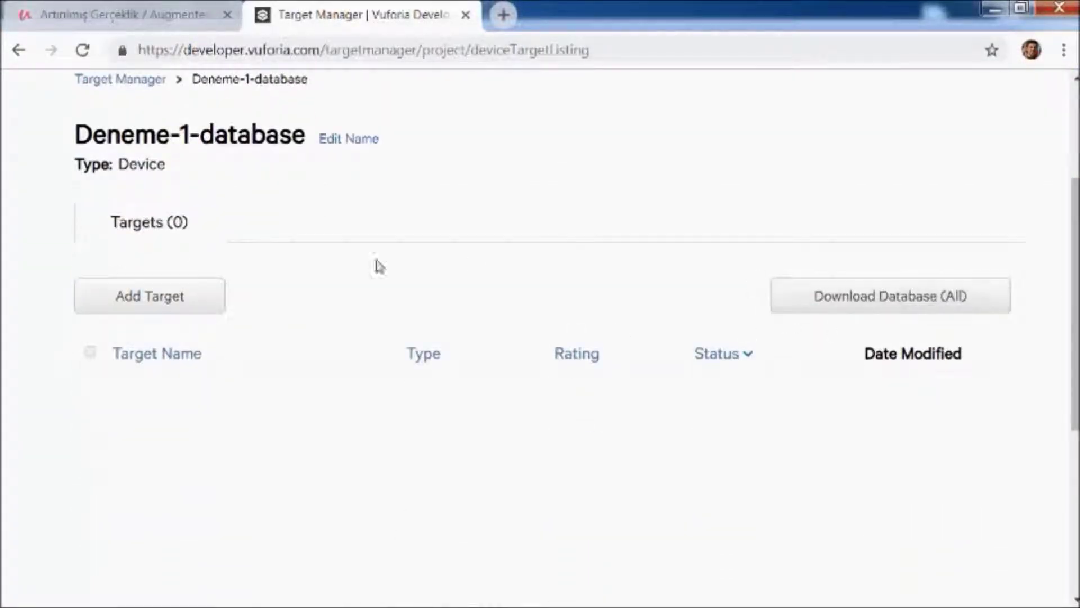
Open the Add Target form with Single Image as the target type.
click(163, 301)
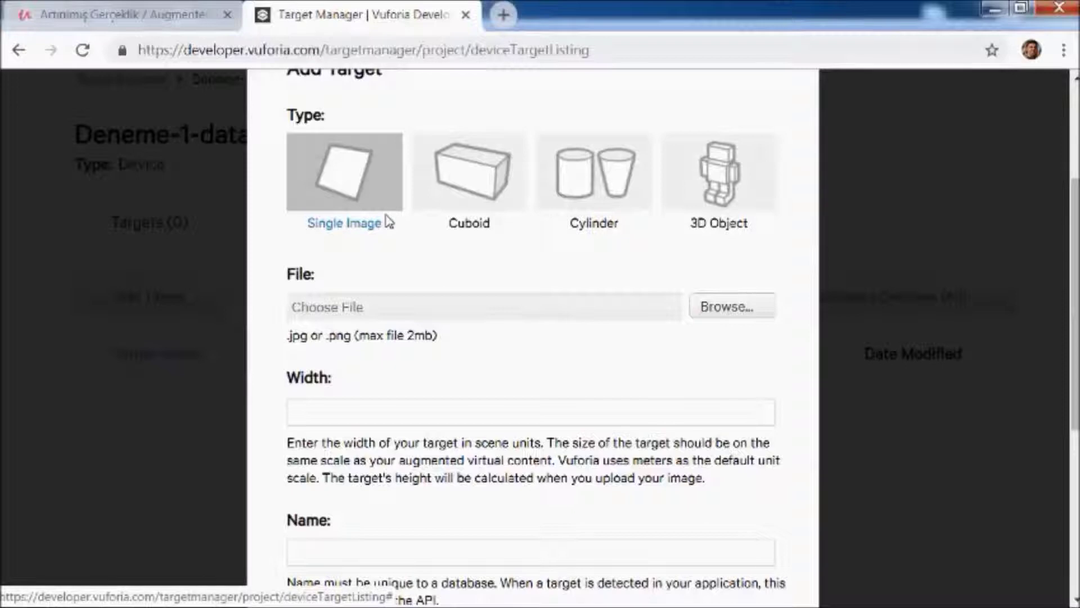
scroll(388, 223, up, 2)
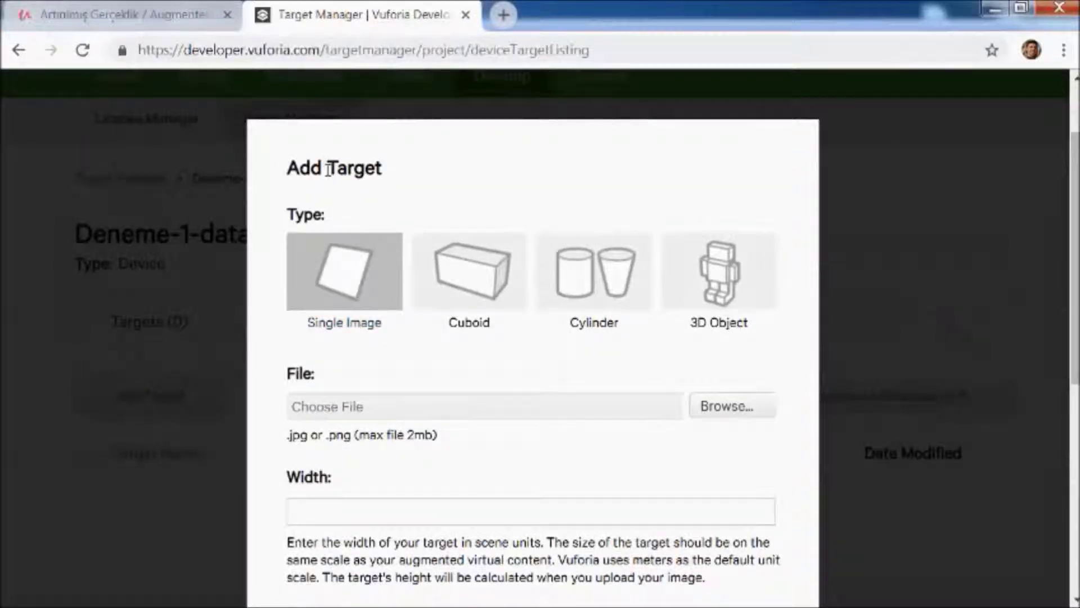
drag(328, 169, 383, 173)
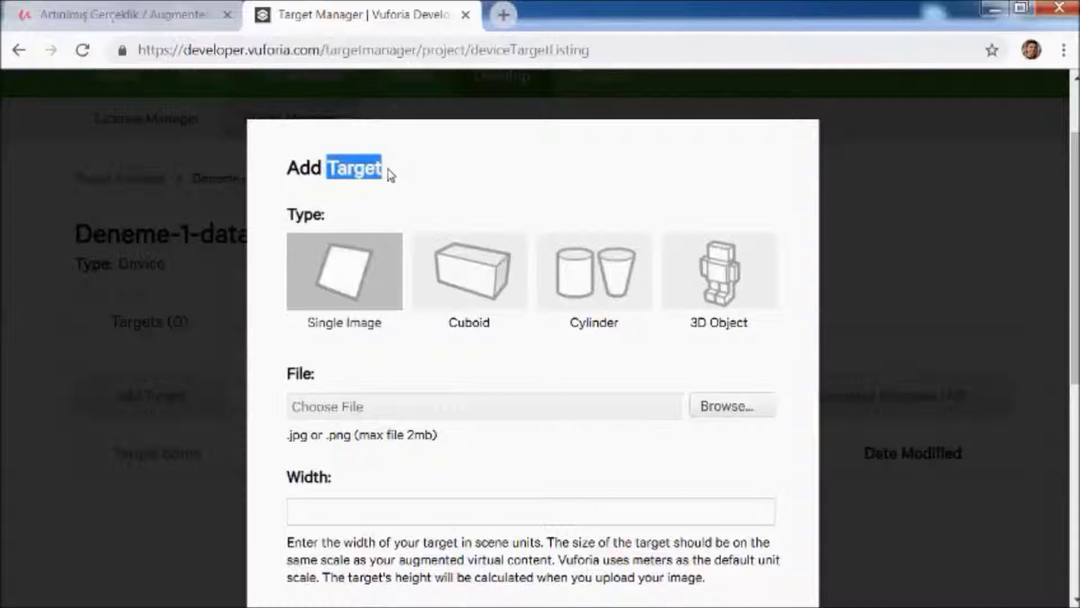
click(383, 169)
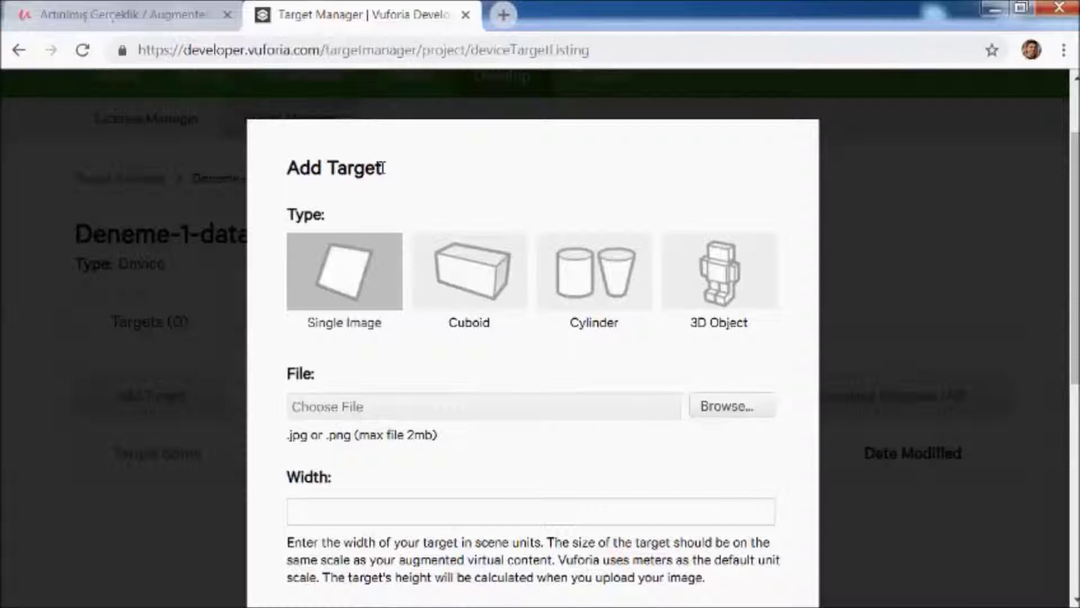
Pick ikedi-mages2 from the hayvanlar folder as the target's image file.
click(727, 406)
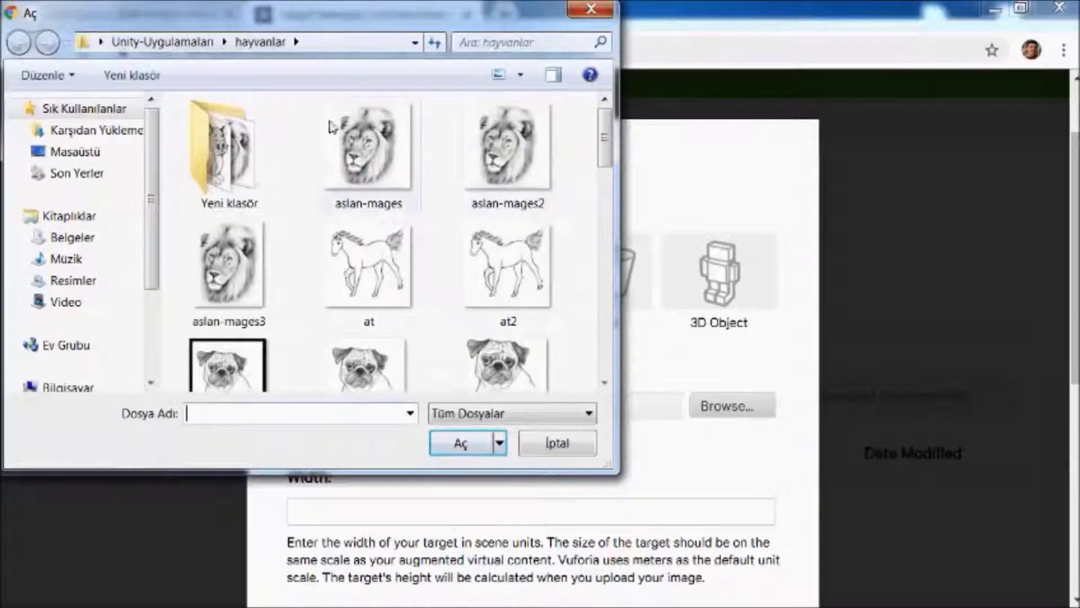
drag(603, 147, 599, 274)
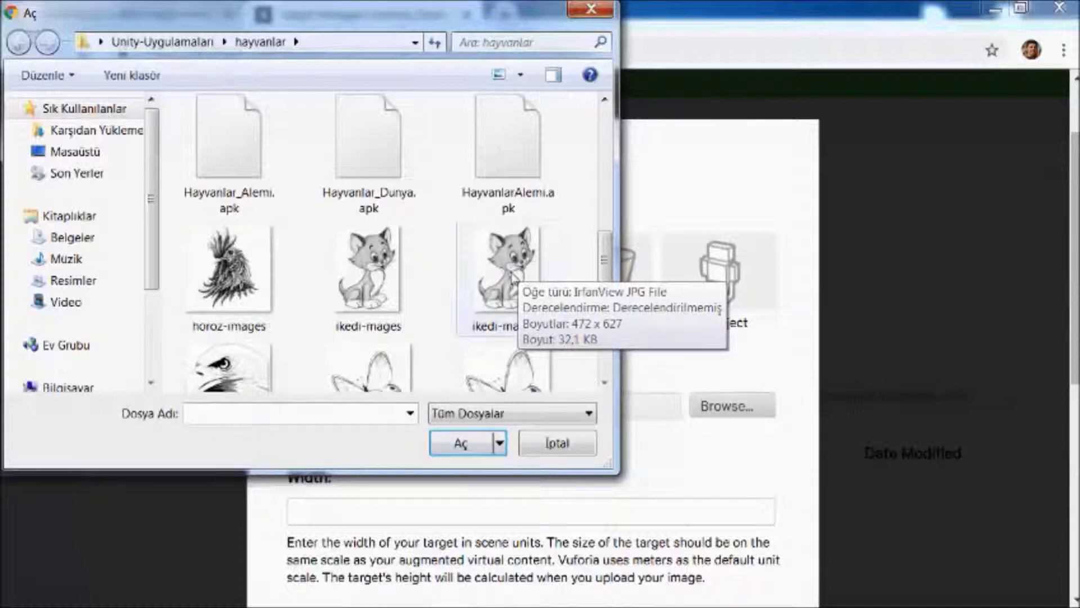
click(513, 278)
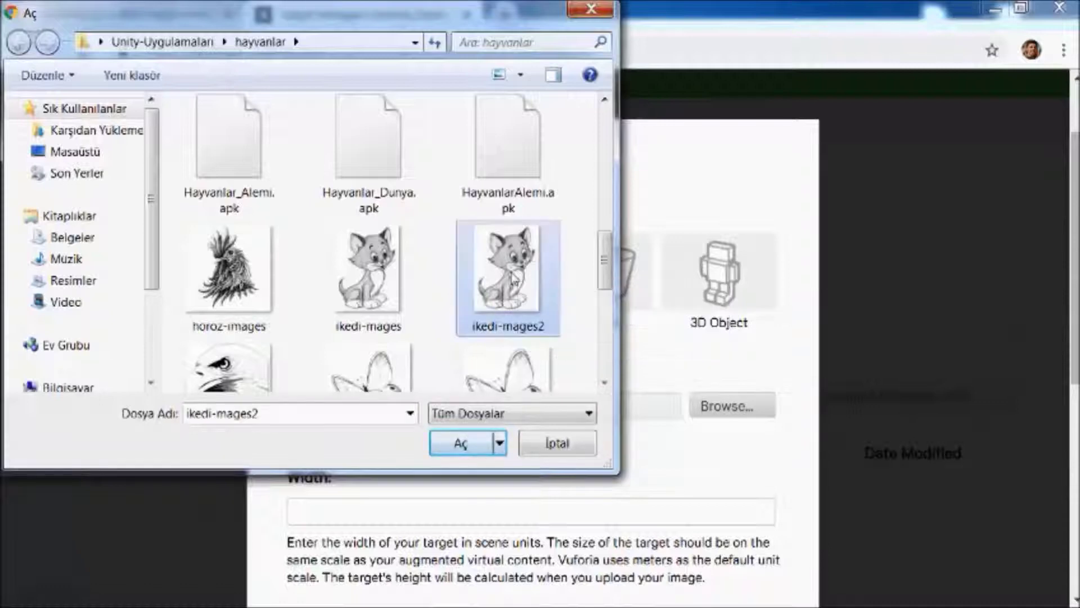
click(467, 447)
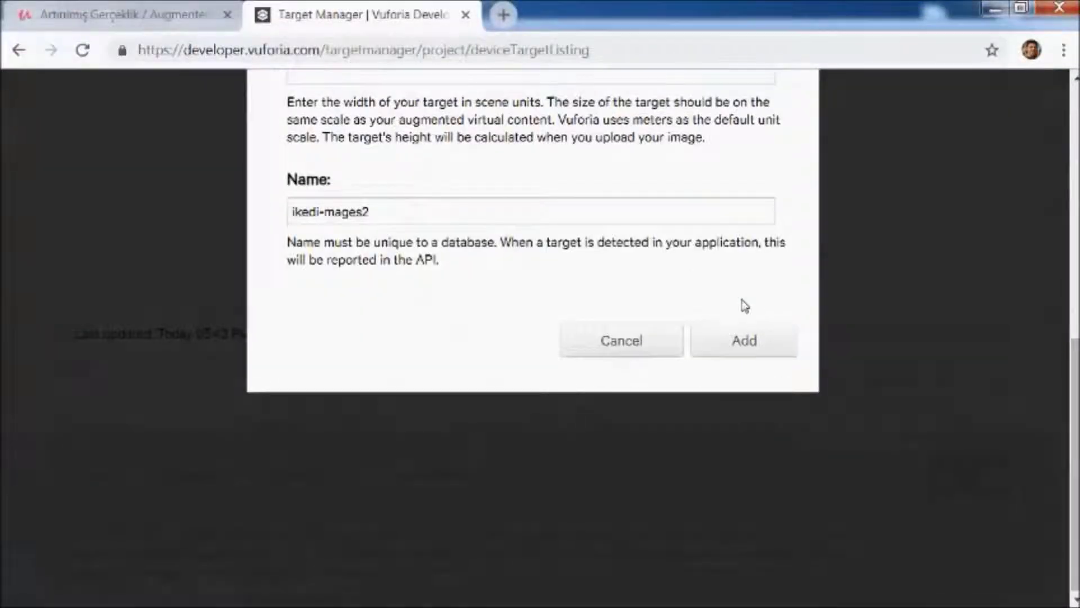
Set width 10 and name 'ikedi-mages2-API', then add the target.
scroll(742, 304, up, 5)
click(413, 363)
text(10)
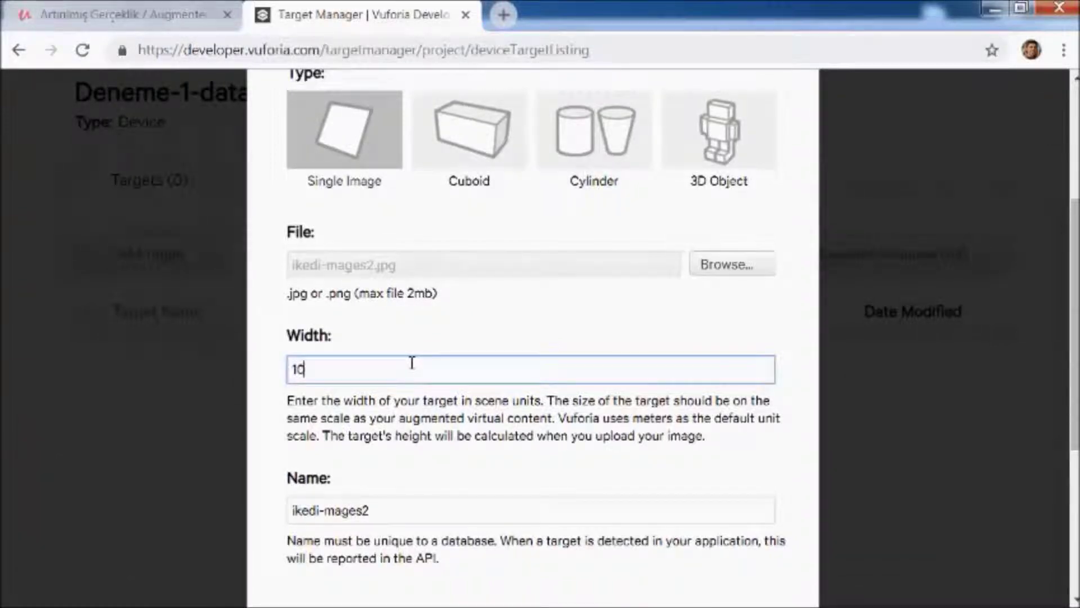
click(471, 326)
scroll(471, 327, down, 4)
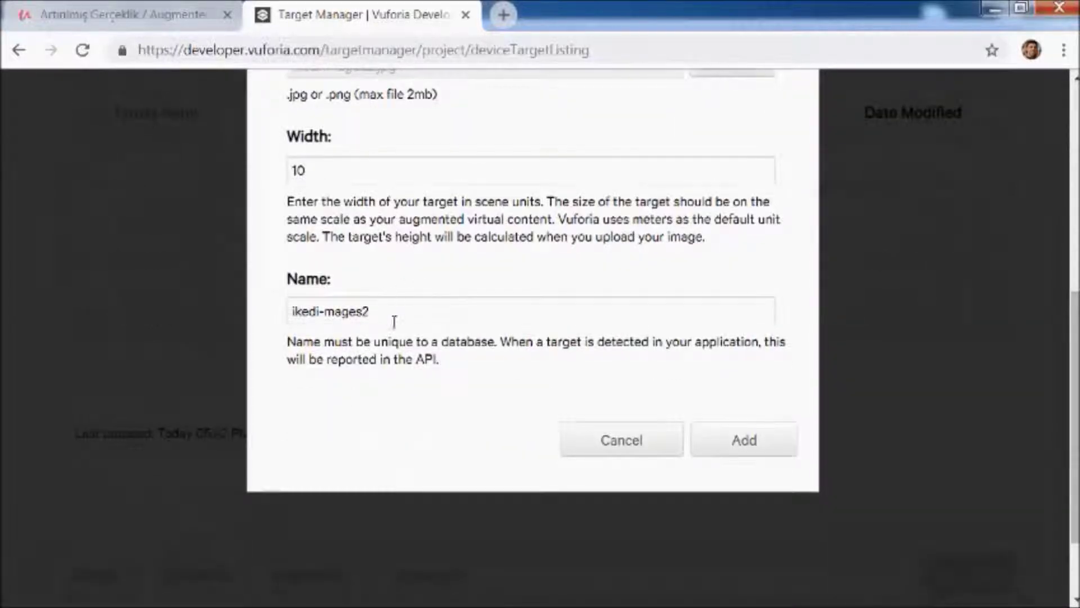
click(391, 311)
text(-API)
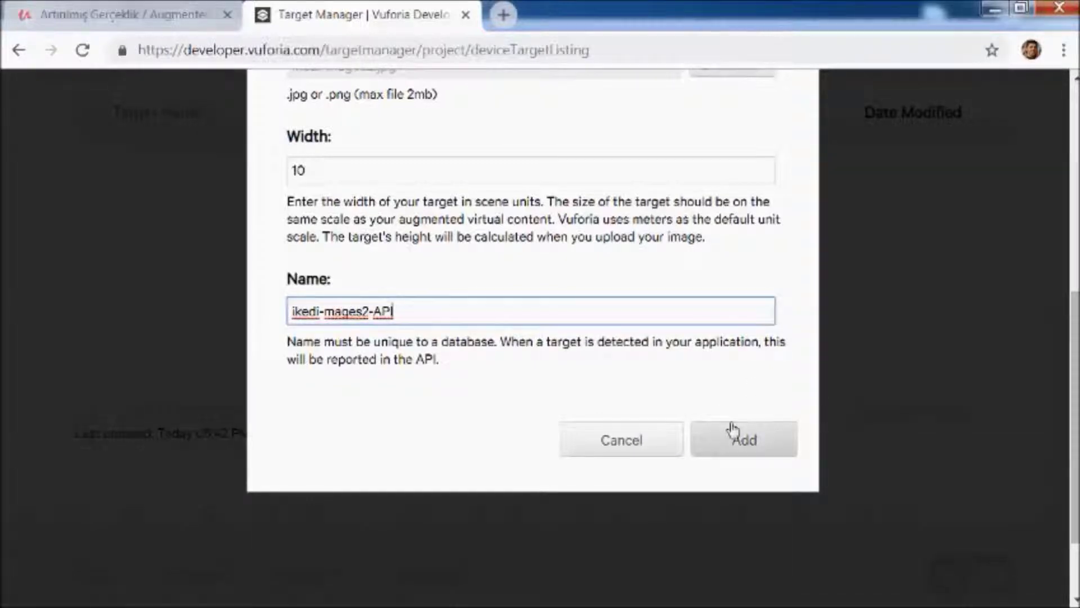
click(740, 443)
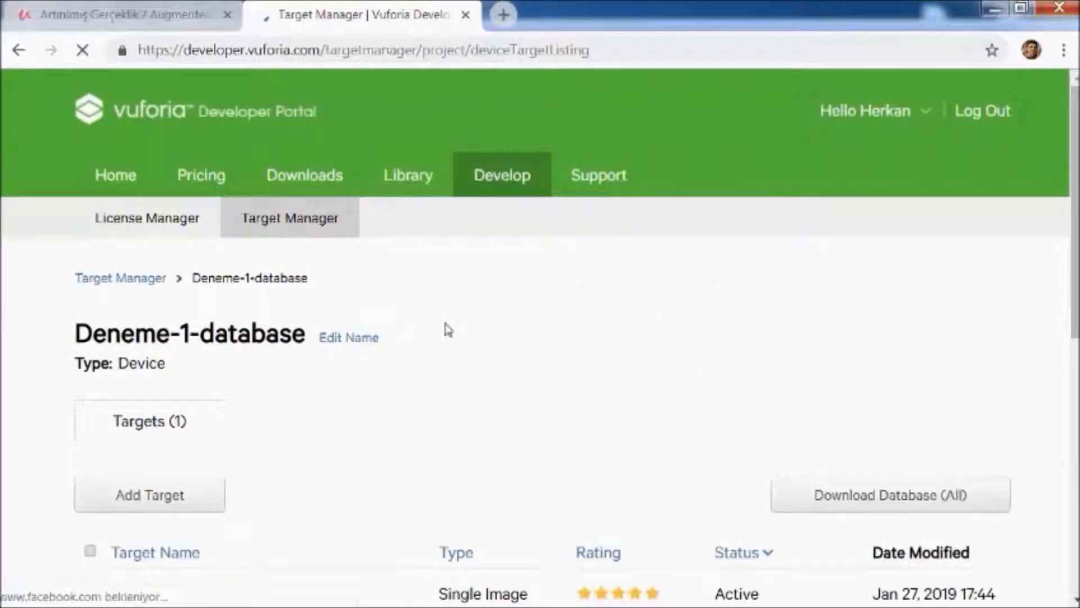
Scroll the target list and open the ikedi-mages2-API target's detail page.
scroll(446, 328, down, 2)
scroll(439, 335, down, 2)
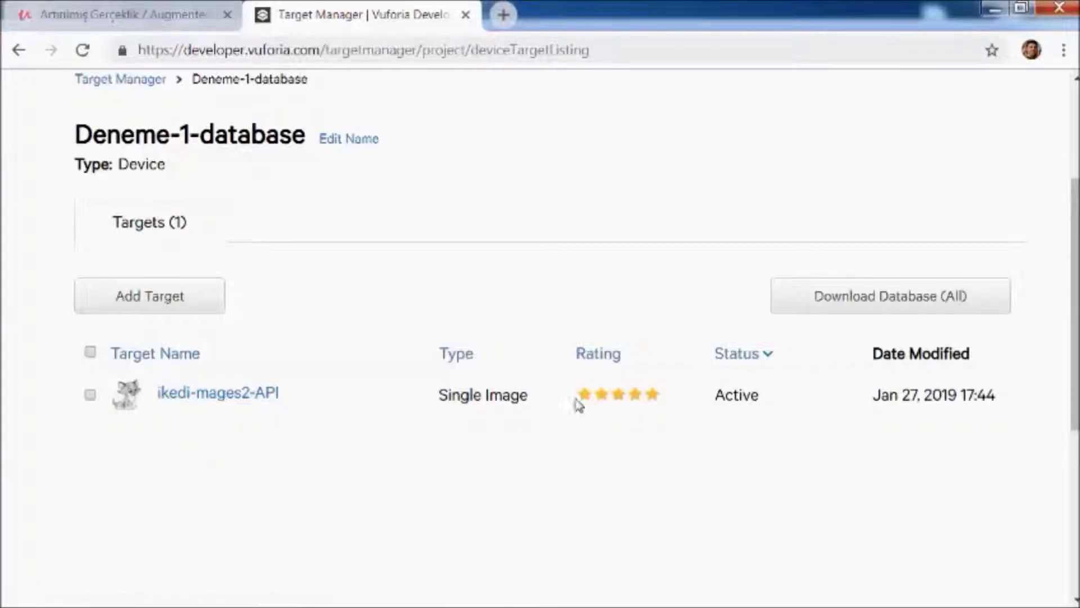
click(228, 397)
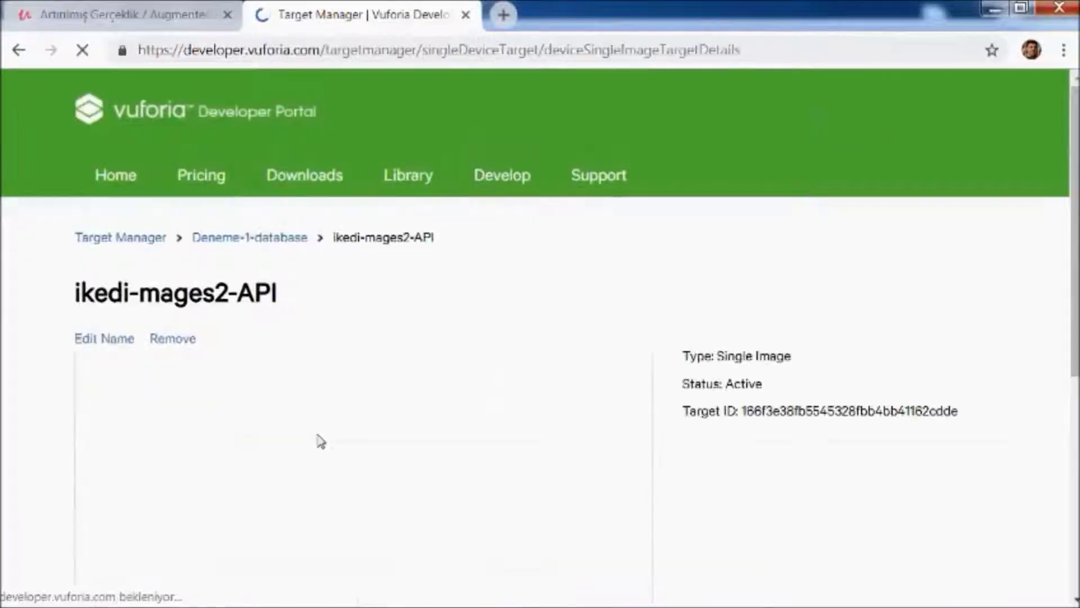
Turn on Show Features to overlay feature points on the cat image.
scroll(320, 442, down, 5)
scroll(315, 439, down, 2)
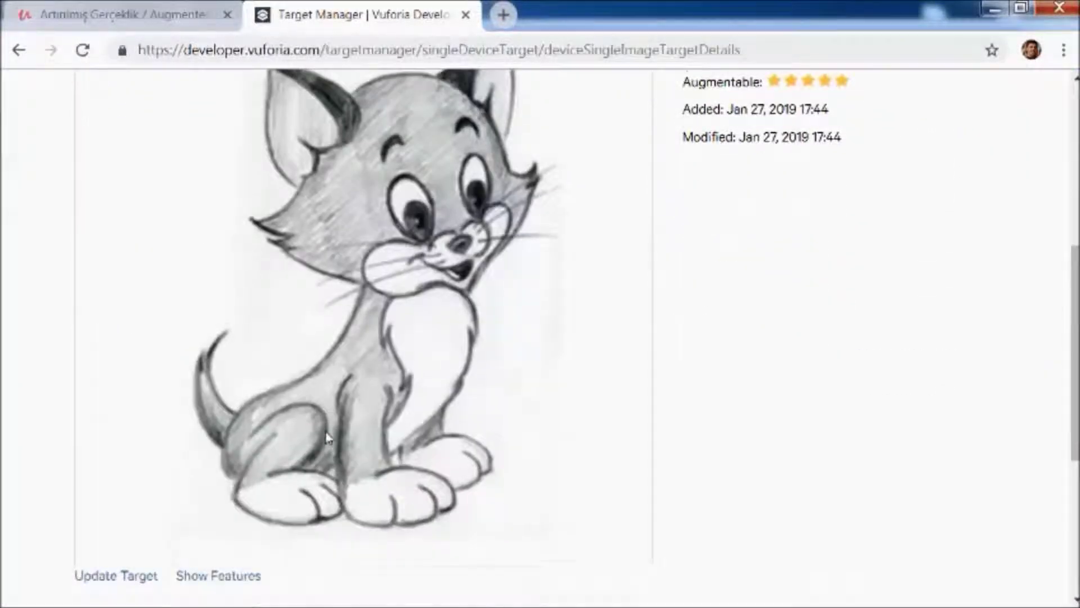
scroll(328, 438, down, 3)
click(217, 387)
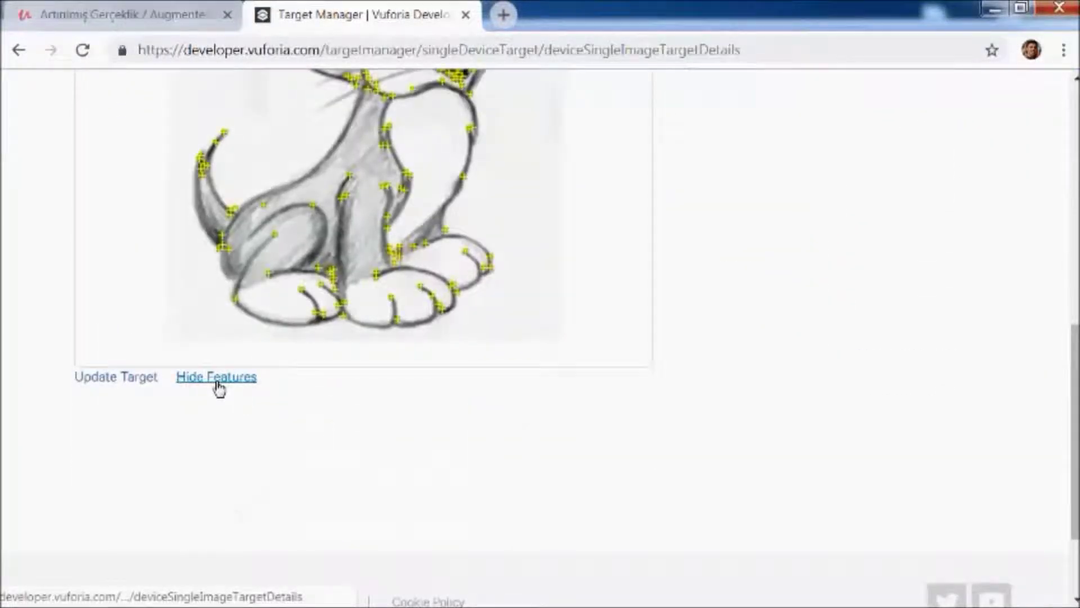
scroll(441, 364, up, 5)
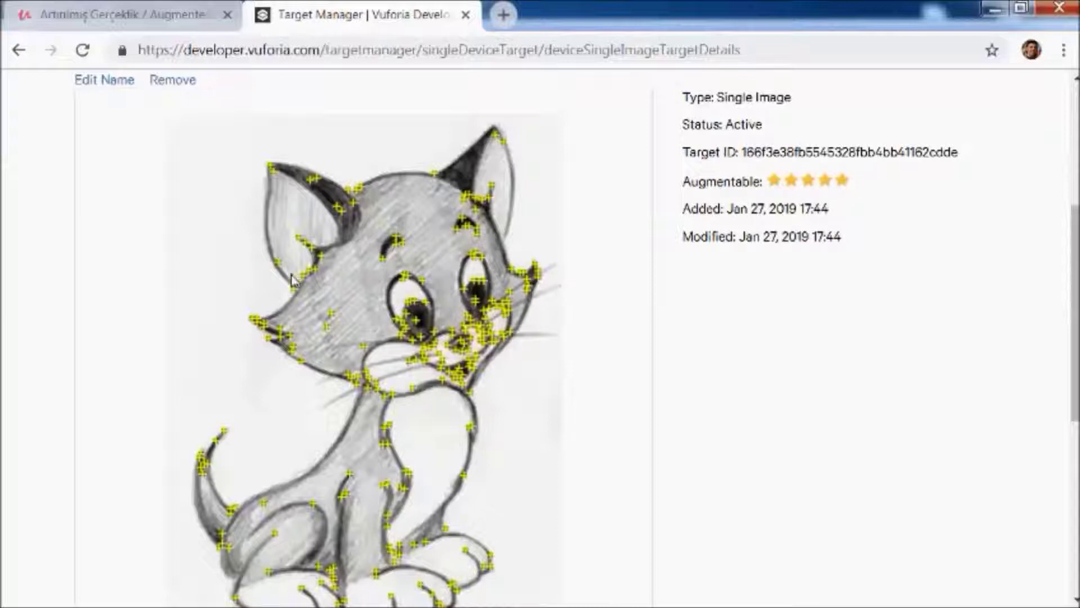
scroll(354, 326, down, 2)
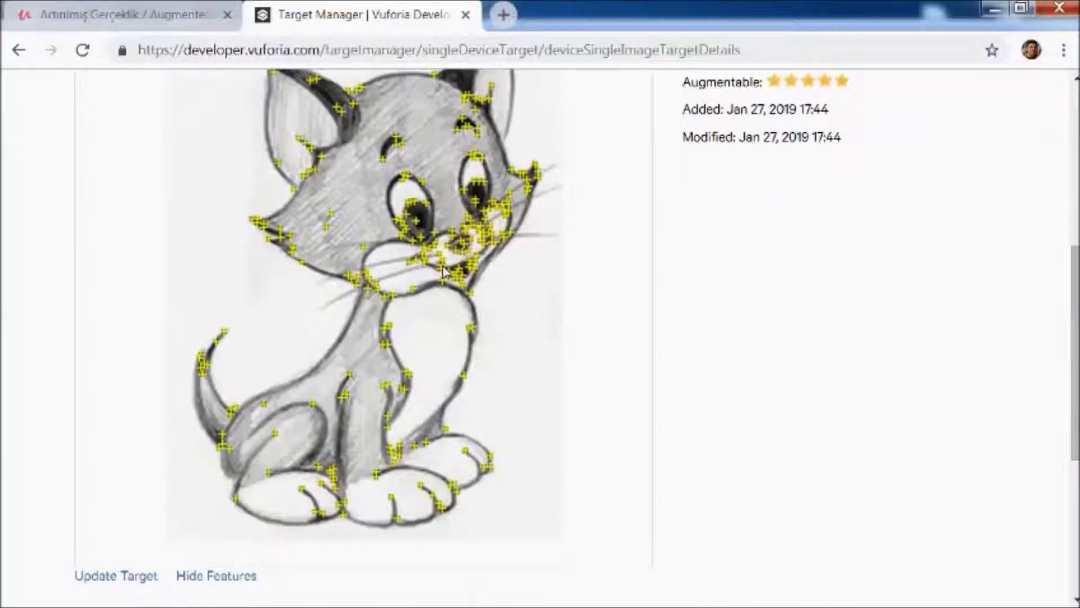
Return to the Deneme-1-database listing with its single Active target.
scroll(443, 271, up, 1)
scroll(443, 271, up, 1)
scroll(442, 272, up, 2)
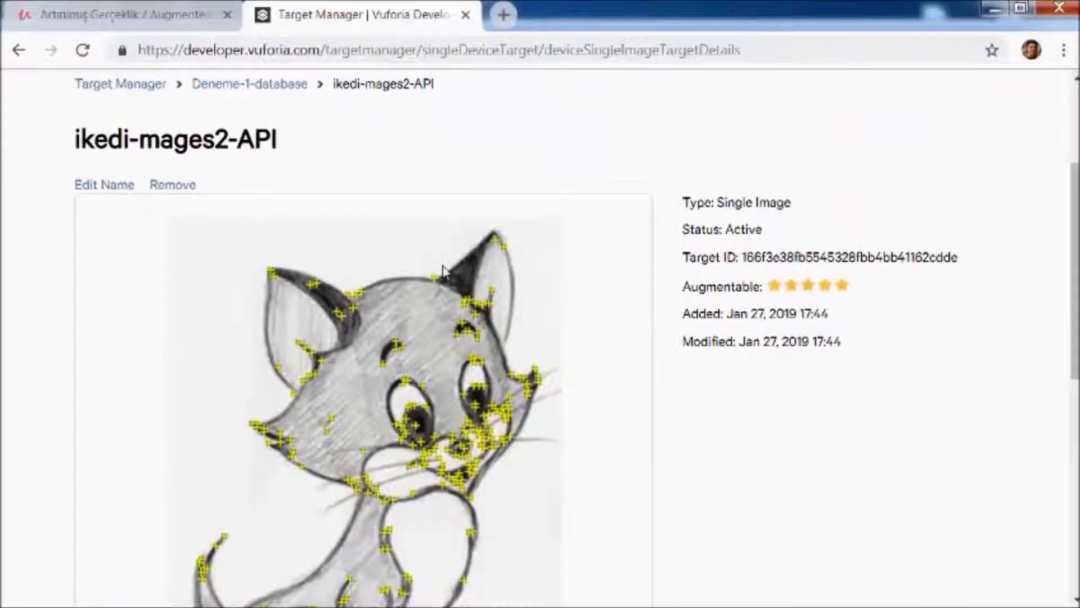
scroll(443, 272, up, 1)
scroll(444, 272, up, 2)
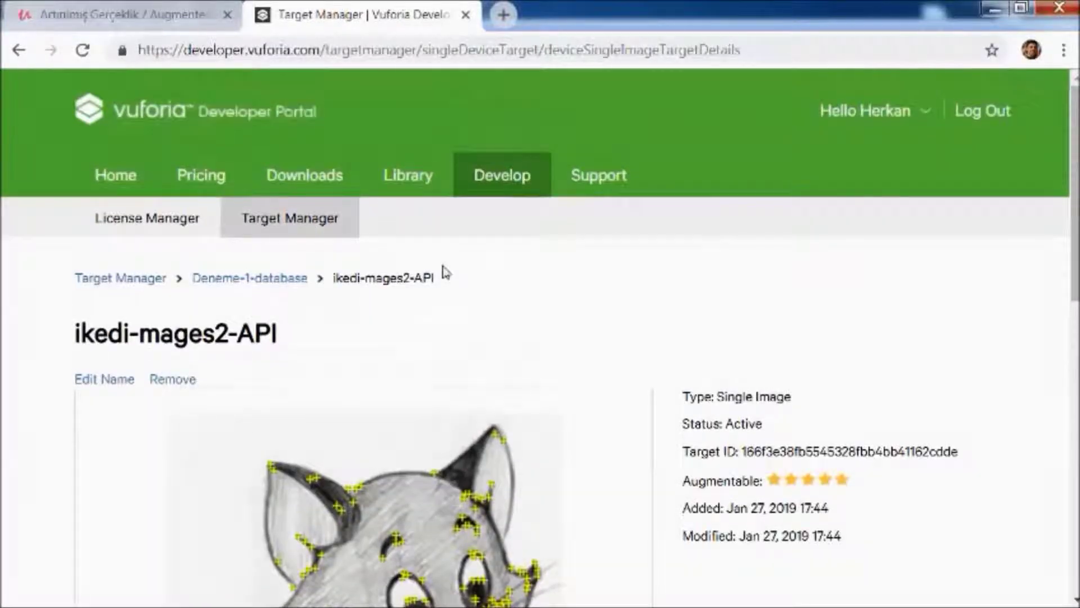
click(273, 282)
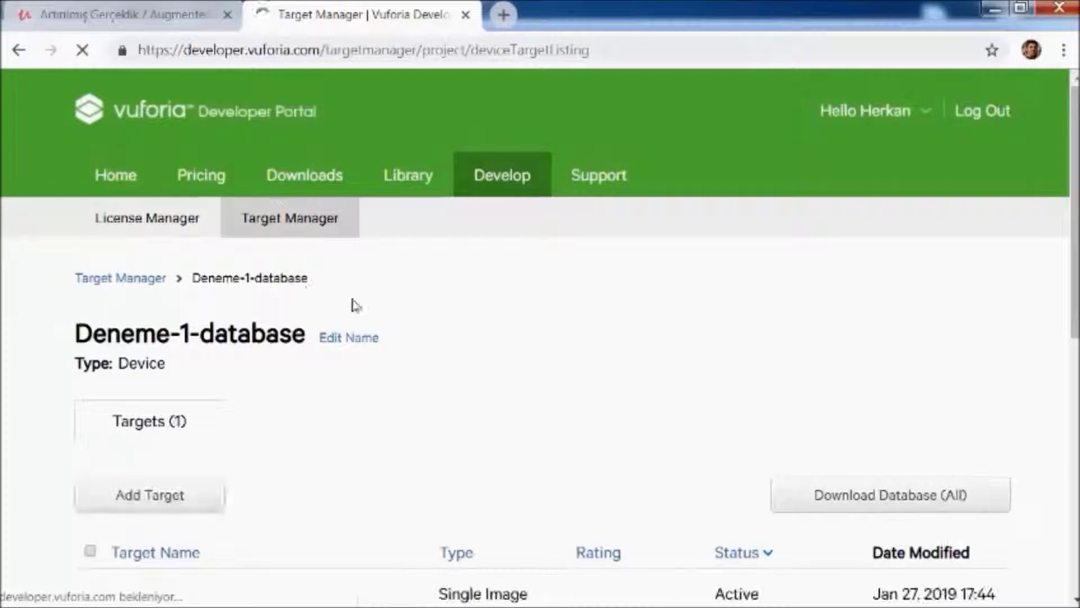
Scroll down the Deneme-1-database listing to view its ikedi-mages2-API target.
scroll(560, 321, down, 2)
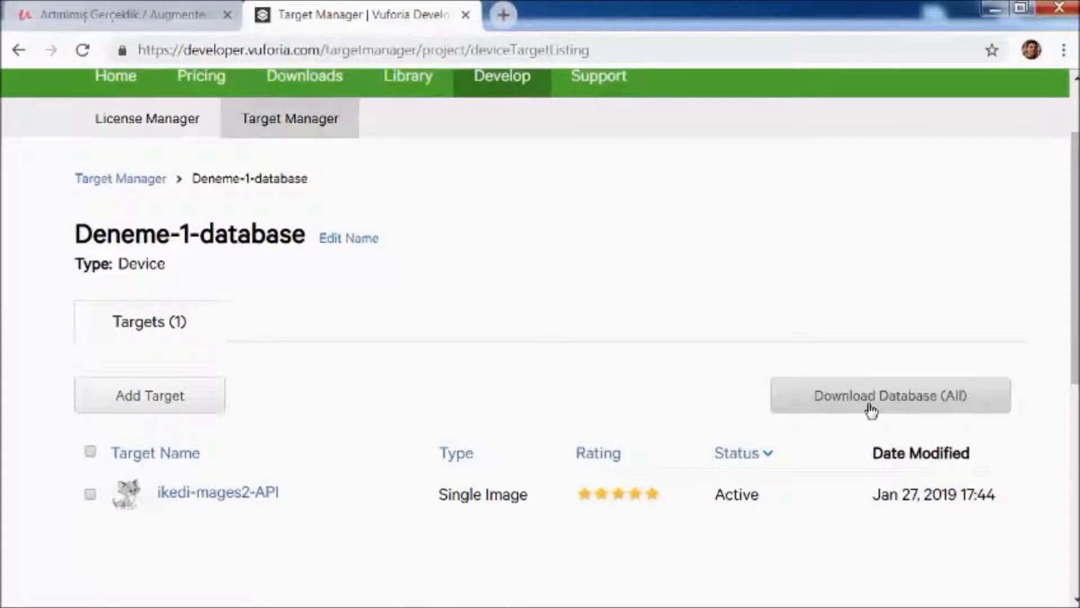
Download the whole Deneme-1-database for the Unity Editor platform.
click(870, 406)
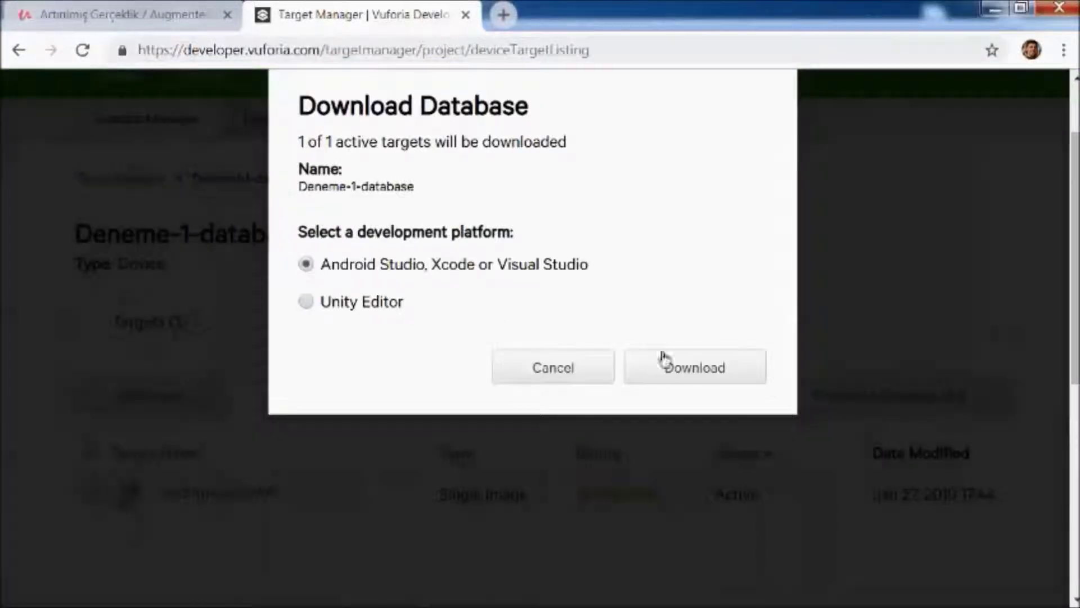
click(306, 301)
click(695, 372)
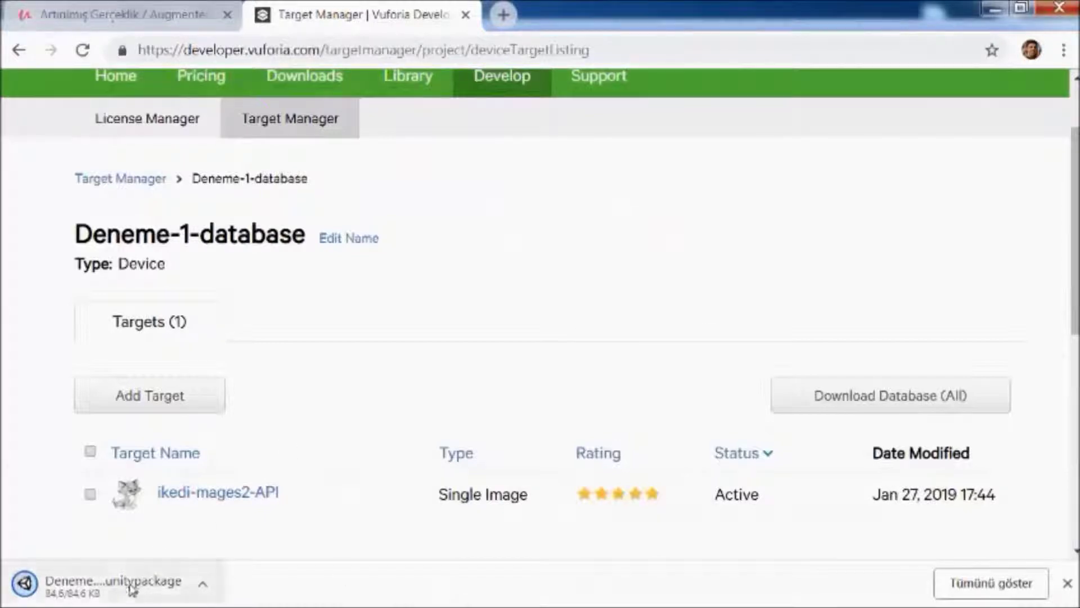
Find Deneme-1-database.unitypackage in its download folder and cut it for moving to the Desktop.
click(961, 585)
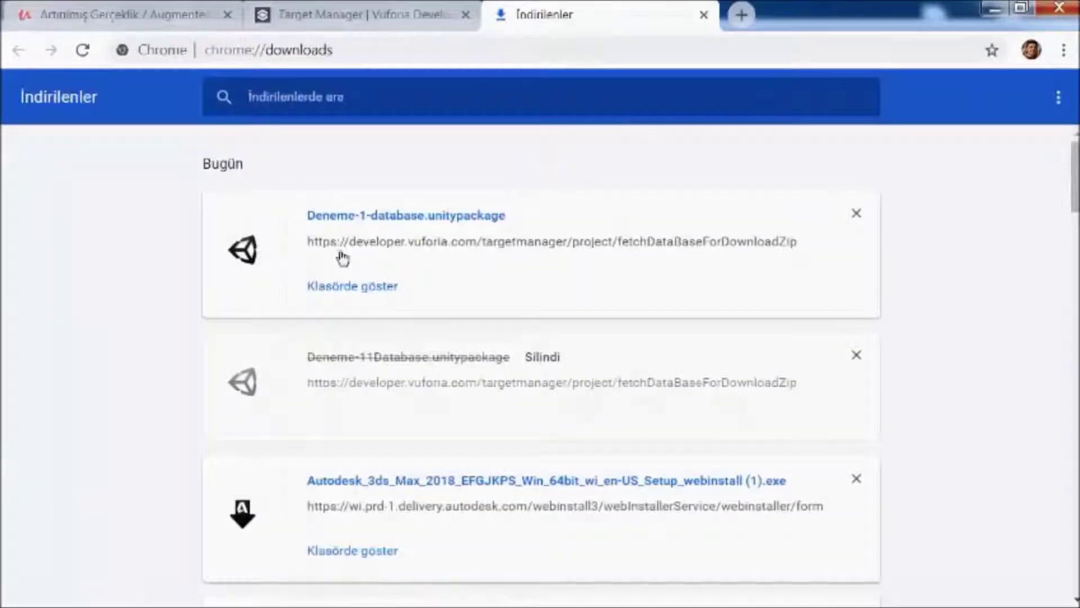
click(345, 288)
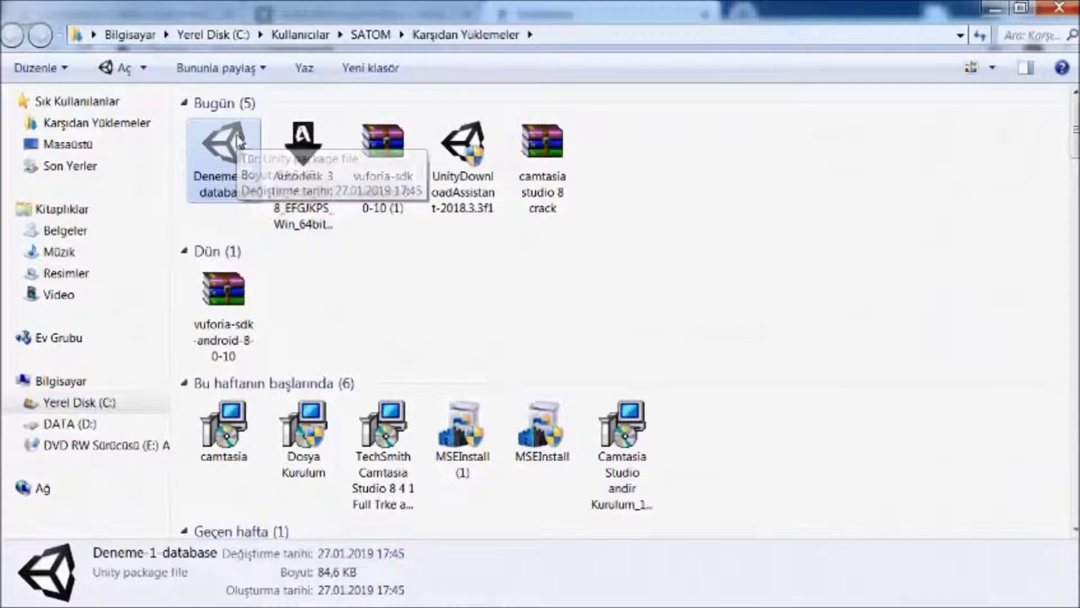
key(ctrl+x)
click(67, 144)
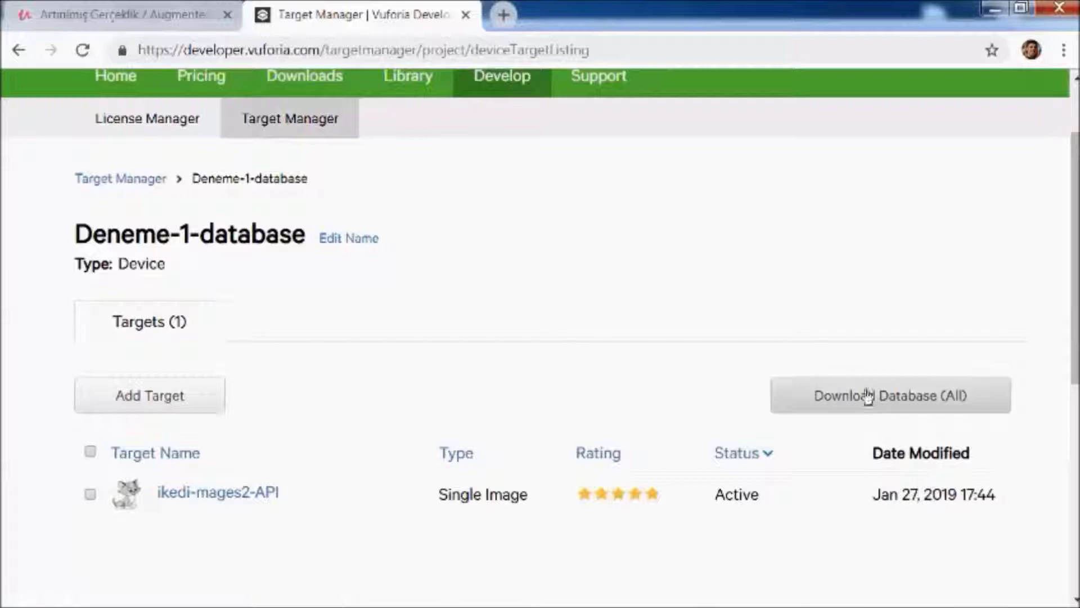
Open the Deneme-1 entry in License Manager and highlight its full Develop license key.
click(147, 130)
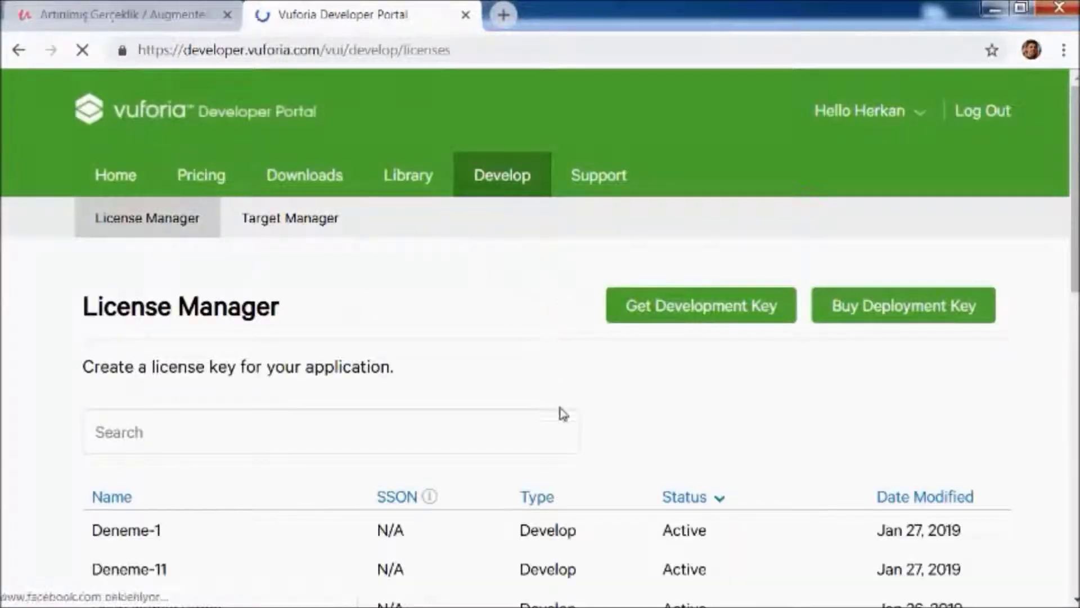
scroll(564, 414, down, 5)
click(125, 234)
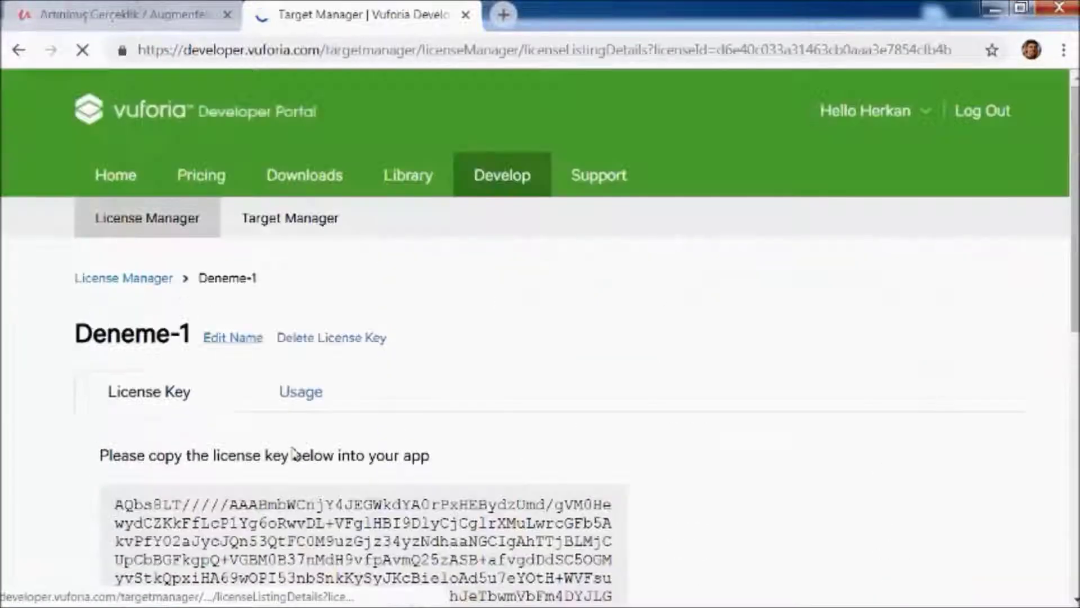
scroll(280, 421, down, 2)
mouse_move(117, 405)
mouse_down()
mouse_move(203, 445)
mouse_move(305, 536)
mouse_up()
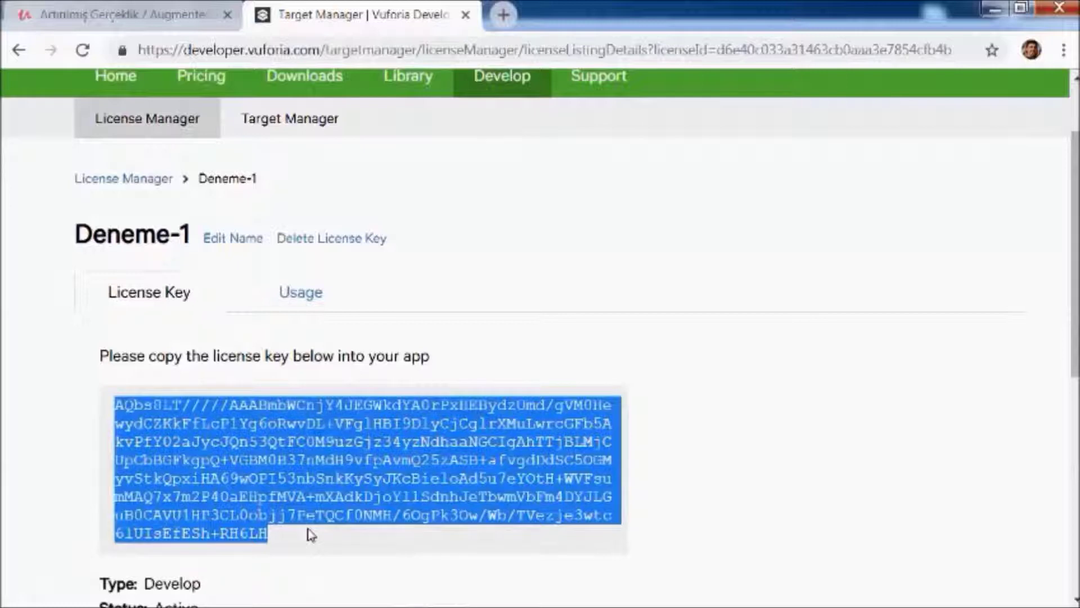